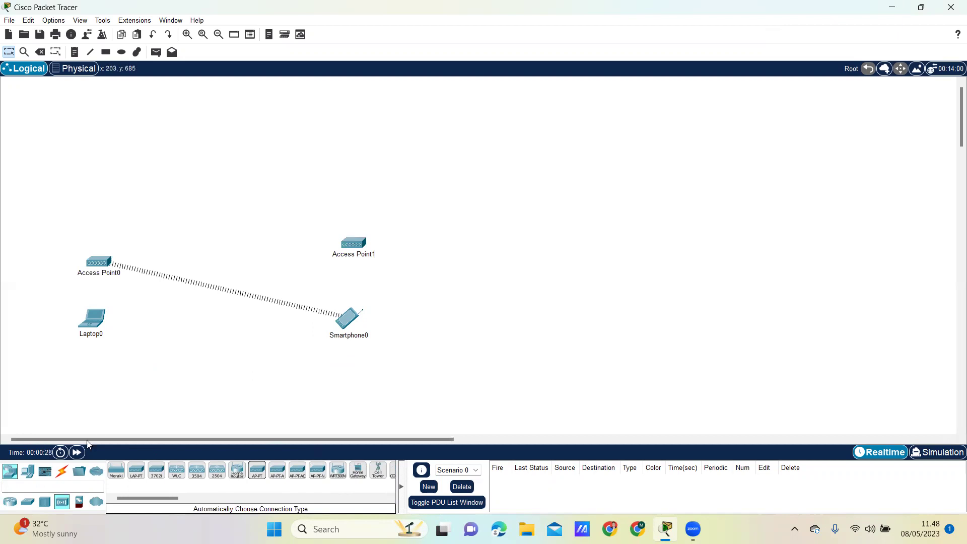
Place a Switch-PT on the workspace and rename the end devices Laptop and Smartphone
{"action": "left_click", "coordinate": [27, 501]}
{"action": "left_click_drag", "start_coordinate": [134, 473], "coordinate": [234, 189]}
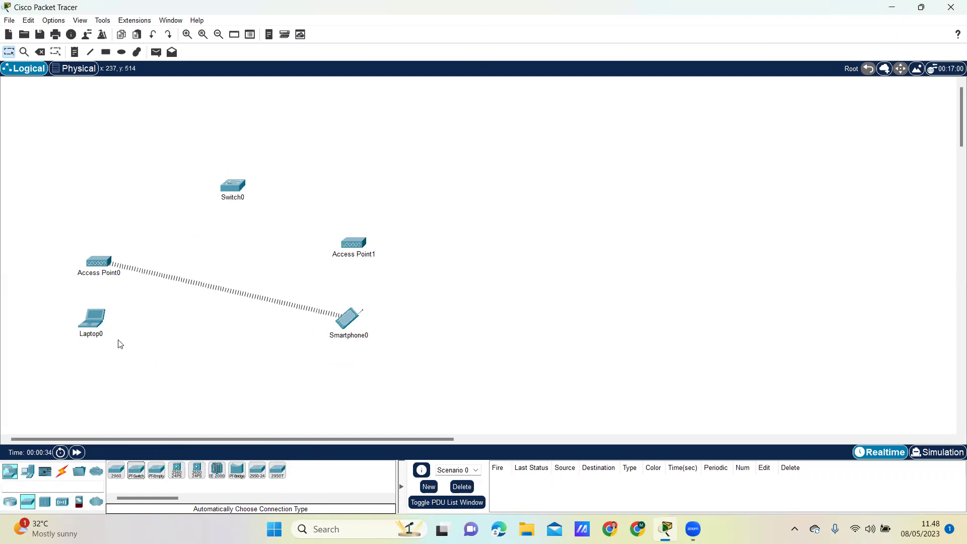
{"action": "left_click", "coordinate": [103, 334]}
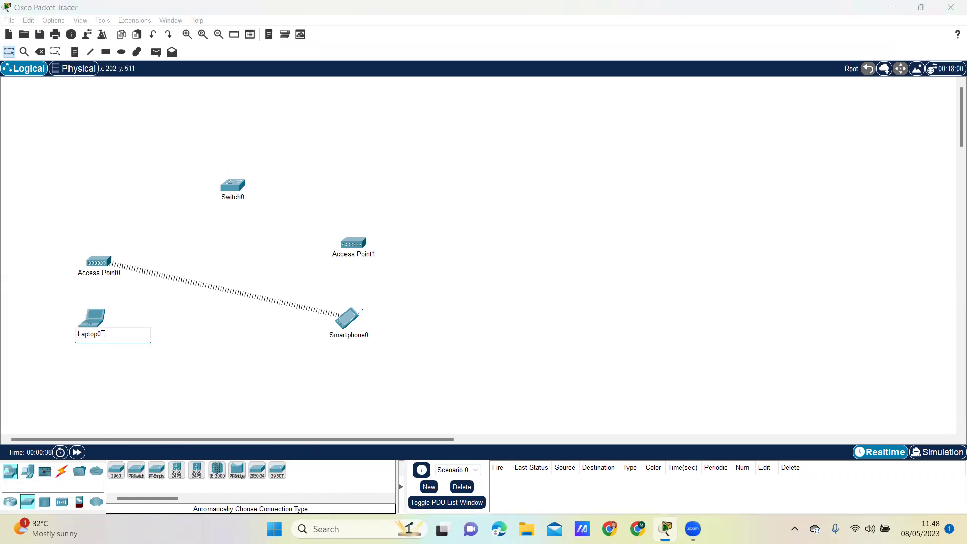
{"action": "left_click", "coordinate": [355, 335]}
{"action": "key", "text": "BackSpace"}
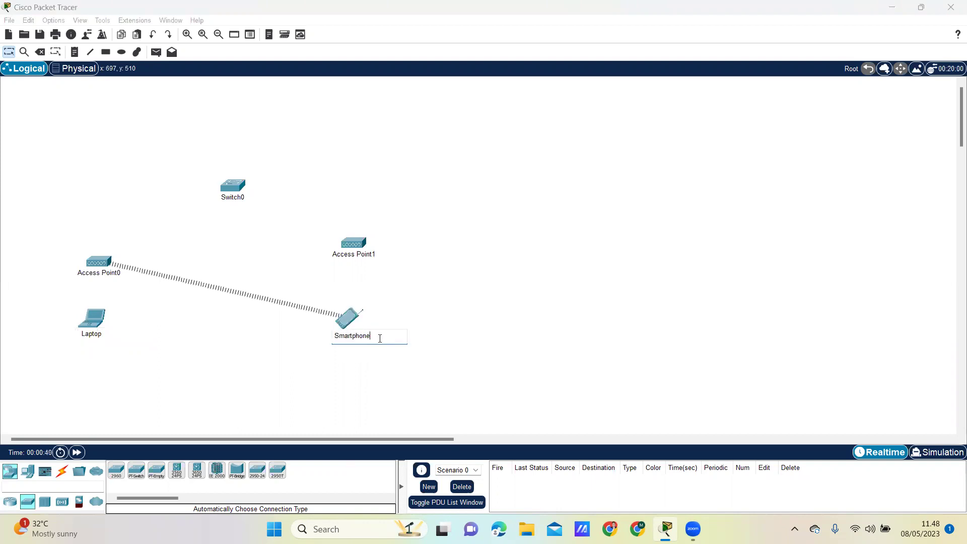
{"action": "left_click", "coordinate": [239, 199]}
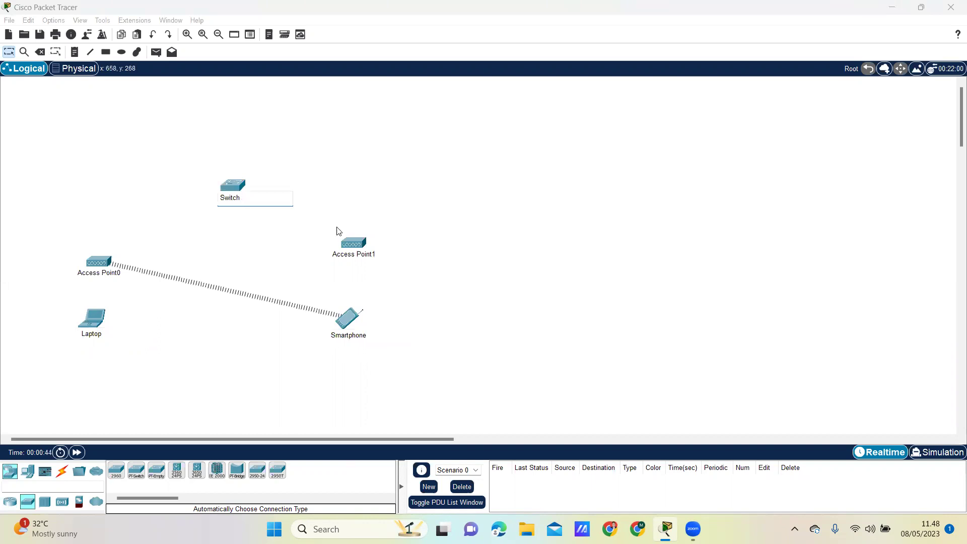
Keep the name Switch and rename the access points AP2 and AP1
{"action": "left_click", "coordinate": [345, 254]}
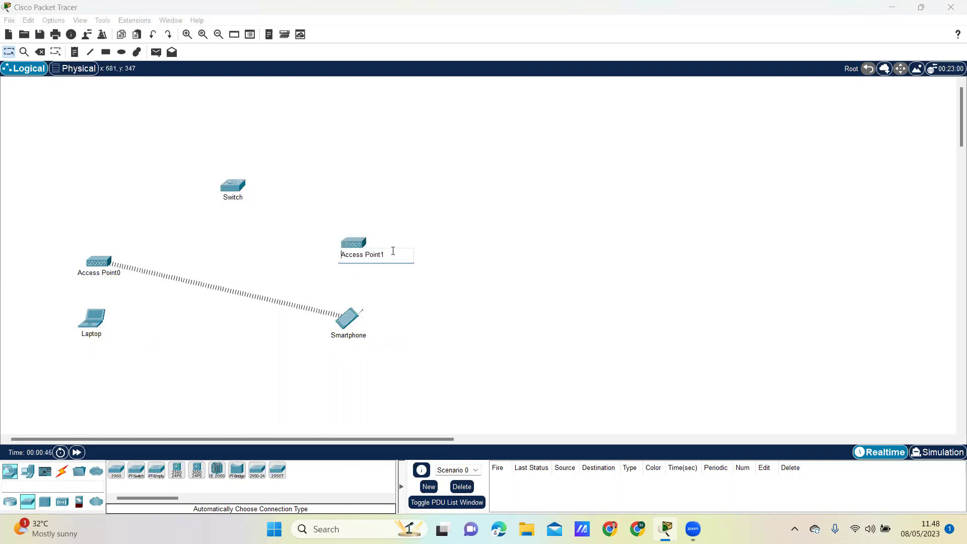
{"action": "key", "text": "BackSpace"}
{"action": "key", "text": "BackSpace"}
{"action": "key", "text": "BackSpace"}
{"action": "key", "text": "BackSpace"}
{"action": "key", "text": "BackSpace"}
{"action": "key", "text": "BackSpace"}
{"action": "key", "text": "BackSpace"}
{"action": "key", "text": "BackSpace"}
{"action": "key", "text": "BackSpace"}
{"action": "key", "text": "BackSpace"}
{"action": "key", "text": "BackSpace"}
{"action": "key", "text": "BackSpace"}
{"action": "key", "text": "BackSpace"}
{"action": "type", "text": "AP"}
{"action": "left_click", "coordinate": [286, 283]}
{"action": "left_click", "coordinate": [109, 272]}
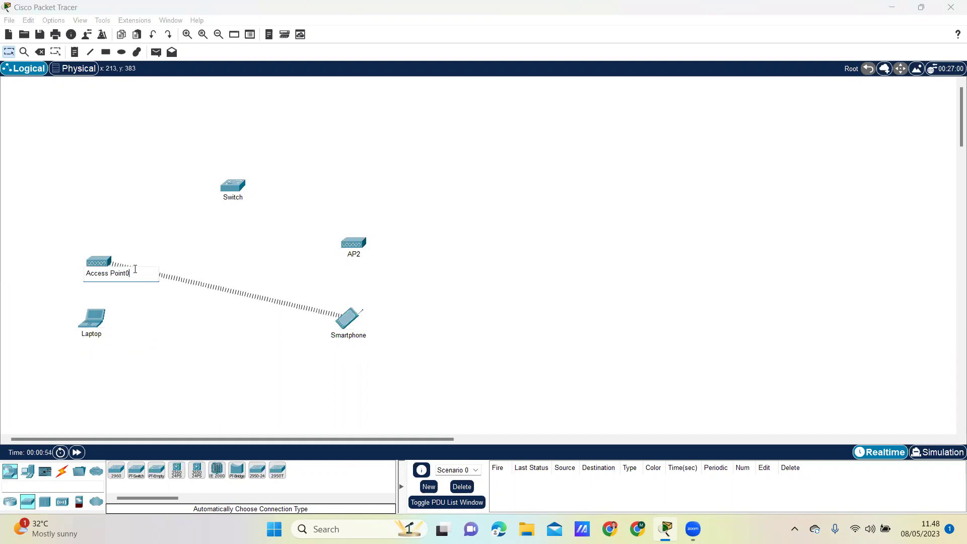
{"action": "key", "text": "BackSpace"}
{"action": "key", "text": "BackSpace"}
{"action": "key", "text": "BackSpace"}
{"action": "key", "text": "BackSpace"}
{"action": "key", "text": "BackSpace"}
{"action": "key", "text": "BackSpace"}
{"action": "key", "text": "BackSpace"}
{"action": "key", "text": "BackSpace"}
{"action": "key", "text": "BackSpace"}
{"action": "key", "text": "BackSpace"}
{"action": "type", "text": "P1"}
{"action": "left_click", "coordinate": [147, 359]}
Cable AP1 and AP2 to the Switch using the automatic connection type
{"action": "left_click", "coordinate": [65, 475]}
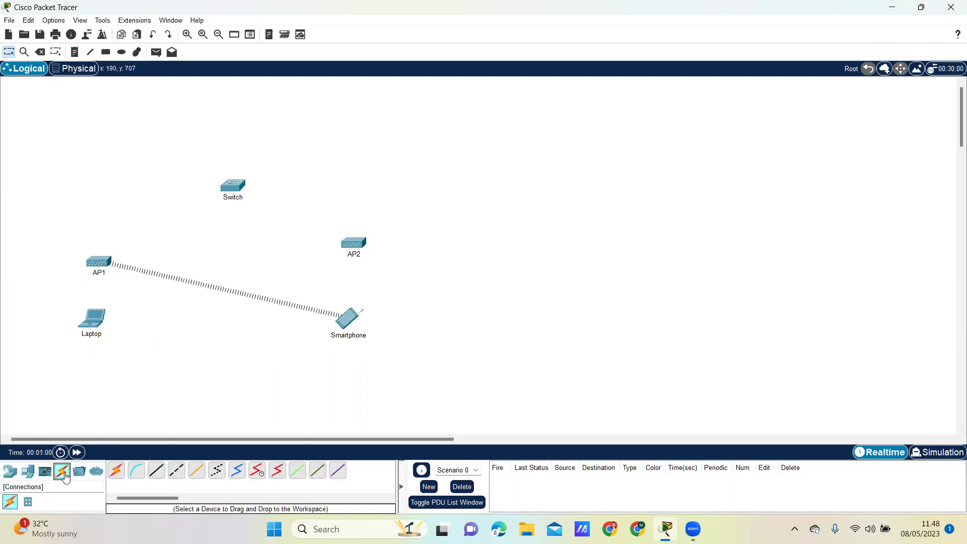
{"action": "left_click", "coordinate": [116, 470]}
{"action": "left_click", "coordinate": [98, 263]}
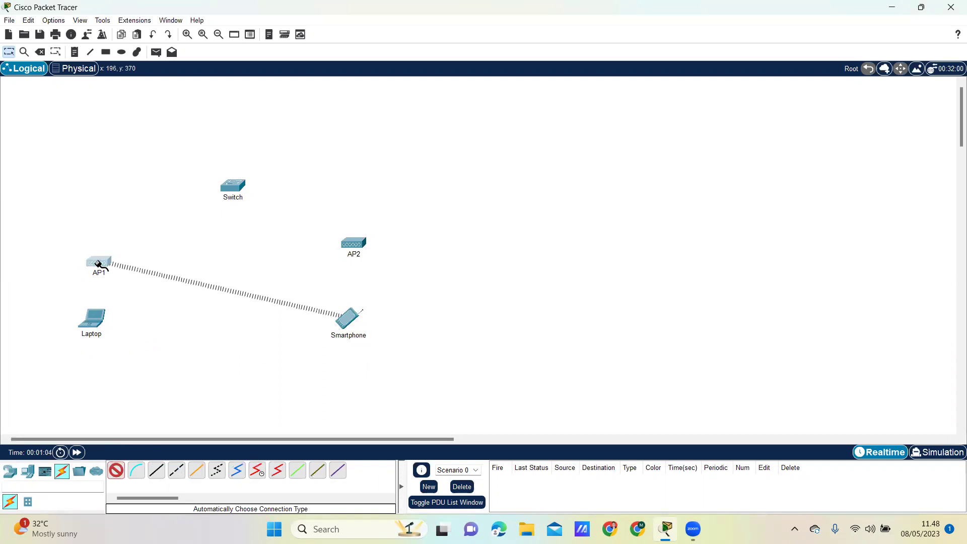
{"action": "left_click", "coordinate": [233, 188]}
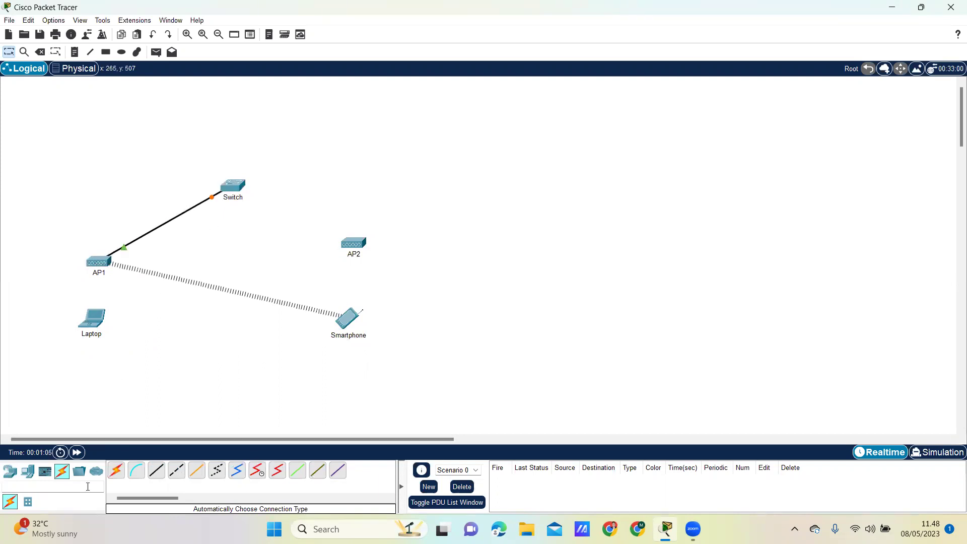
{"action": "left_click", "coordinate": [115, 471]}
{"action": "left_click", "coordinate": [353, 246]}
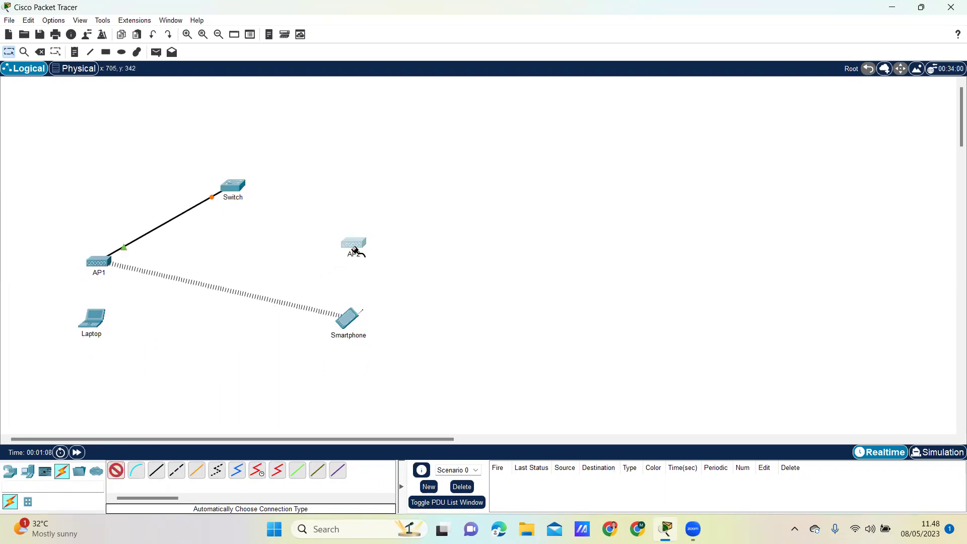
{"action": "left_click", "coordinate": [237, 189]}
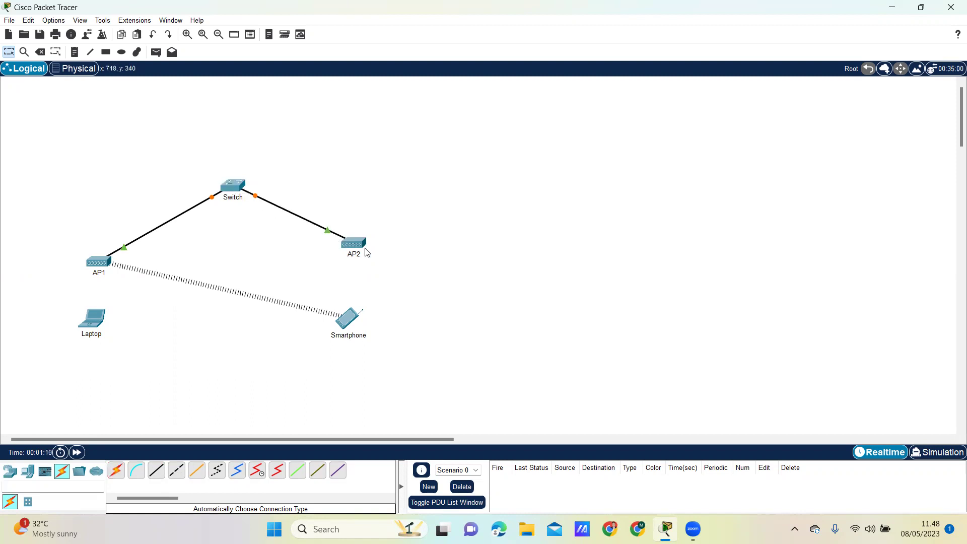
Nudge AP2 and move the Laptop and Smartphone lower on the workspace
{"action": "left_click_drag", "start_coordinate": [357, 245], "coordinate": [354, 247]}
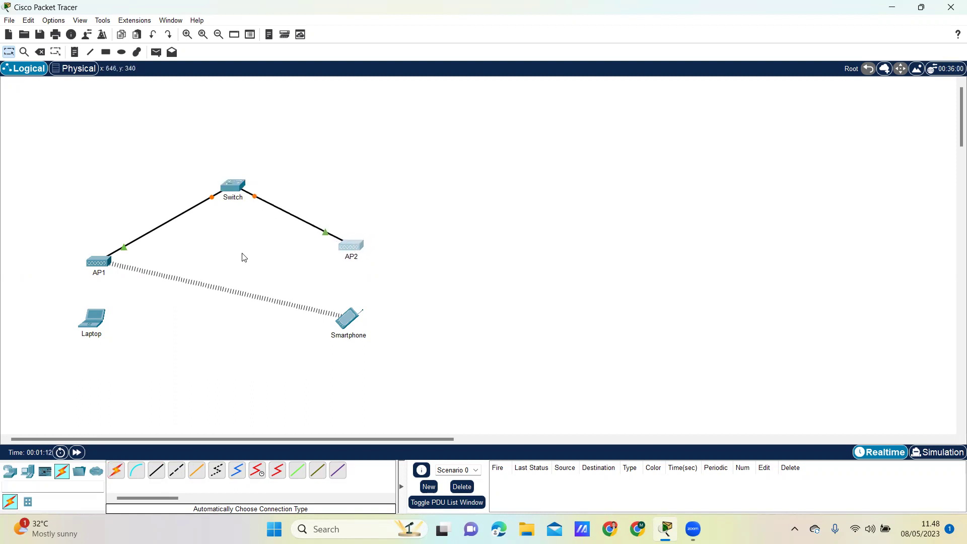
{"action": "left_click_drag", "start_coordinate": [100, 326], "coordinate": [99, 361]}
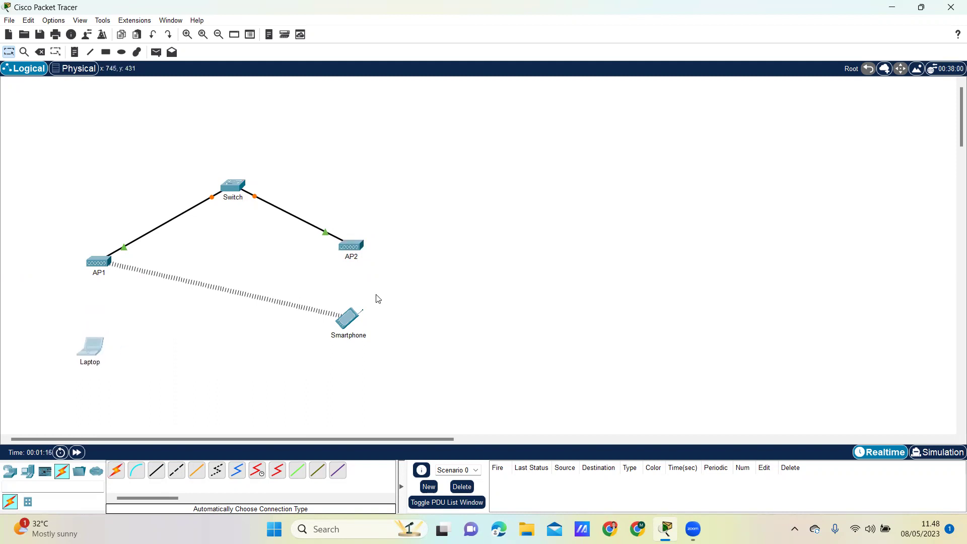
{"action": "left_click_drag", "start_coordinate": [351, 324], "coordinate": [352, 350]}
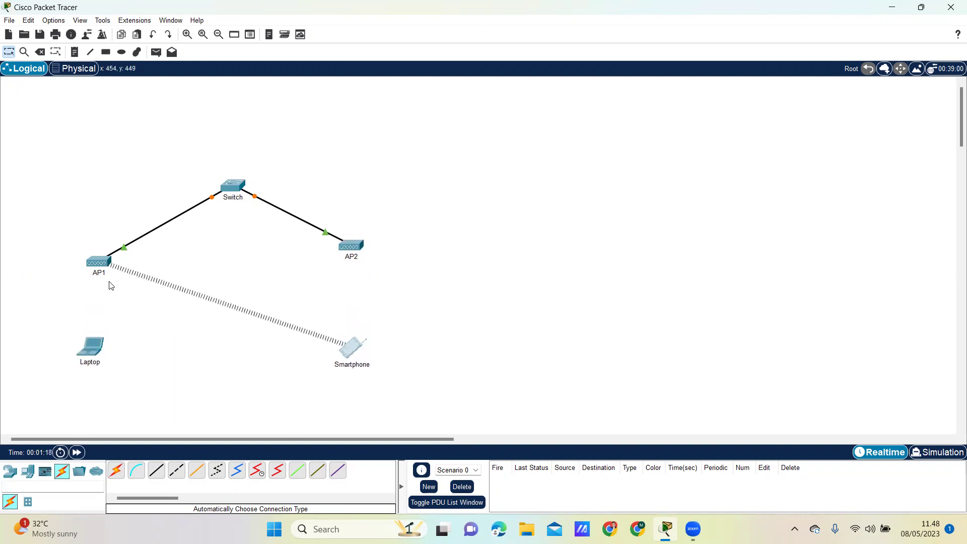
{"action": "left_click", "coordinate": [96, 271]}
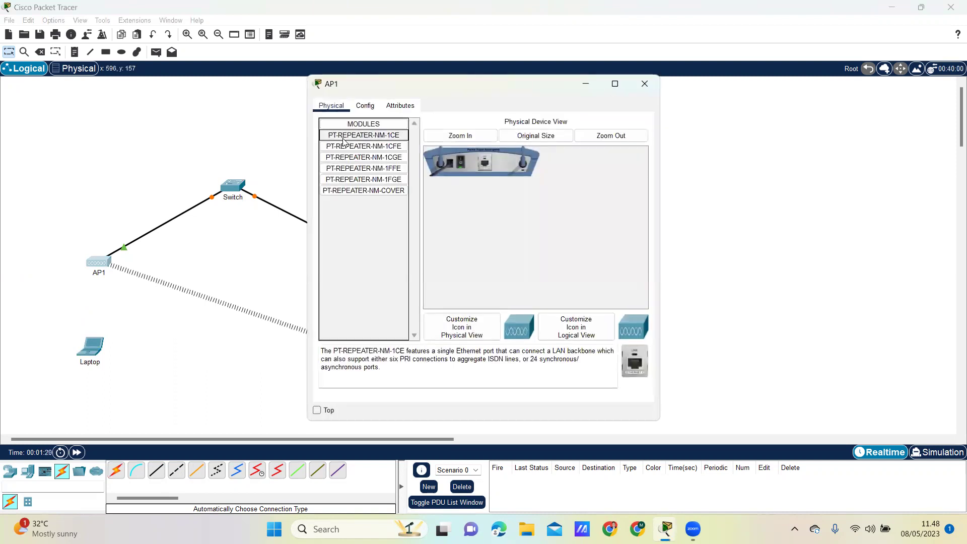
Set AP1's Port 1 SSID to AP1 with WPA2-PSK security and a pass phrase
{"action": "left_click", "coordinate": [365, 105]}
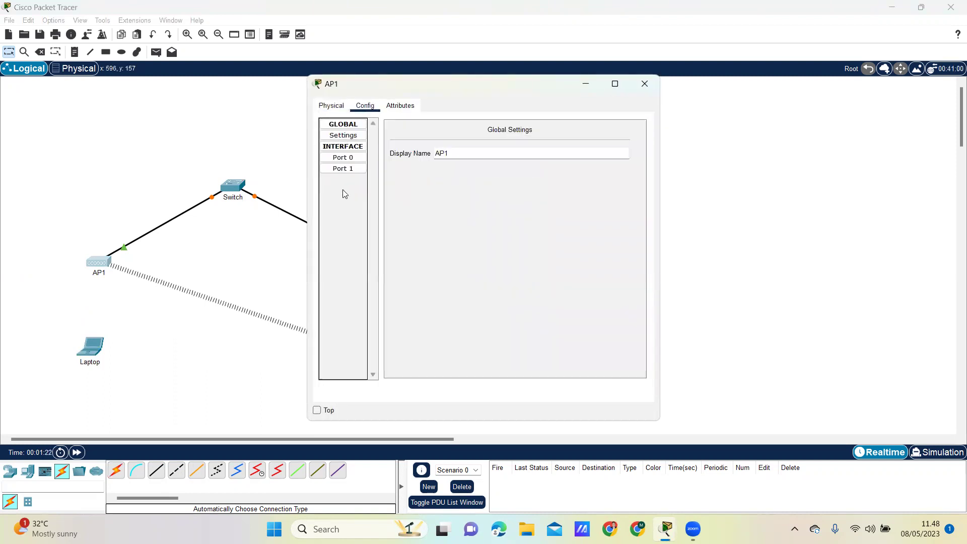
{"action": "left_click", "coordinate": [344, 169]}
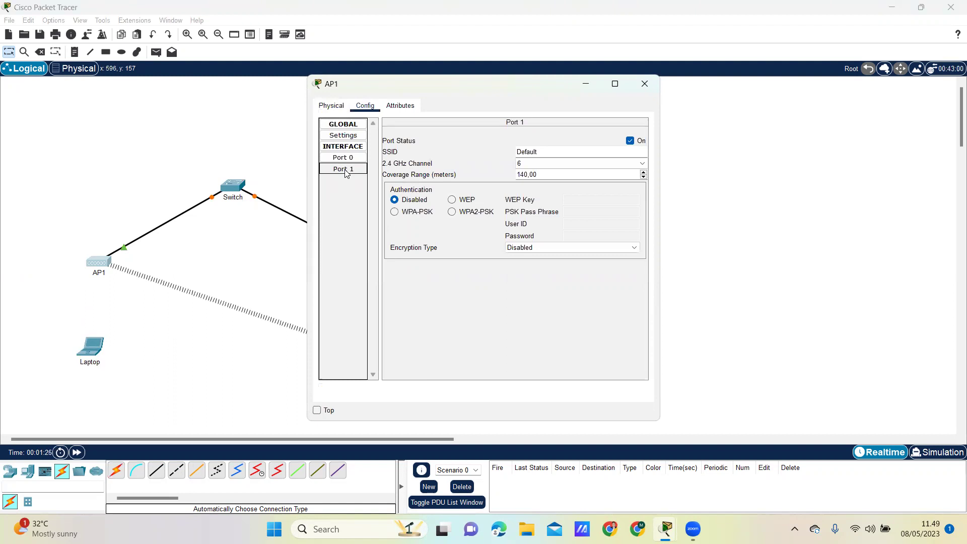
{"action": "left_click", "coordinate": [549, 150]}
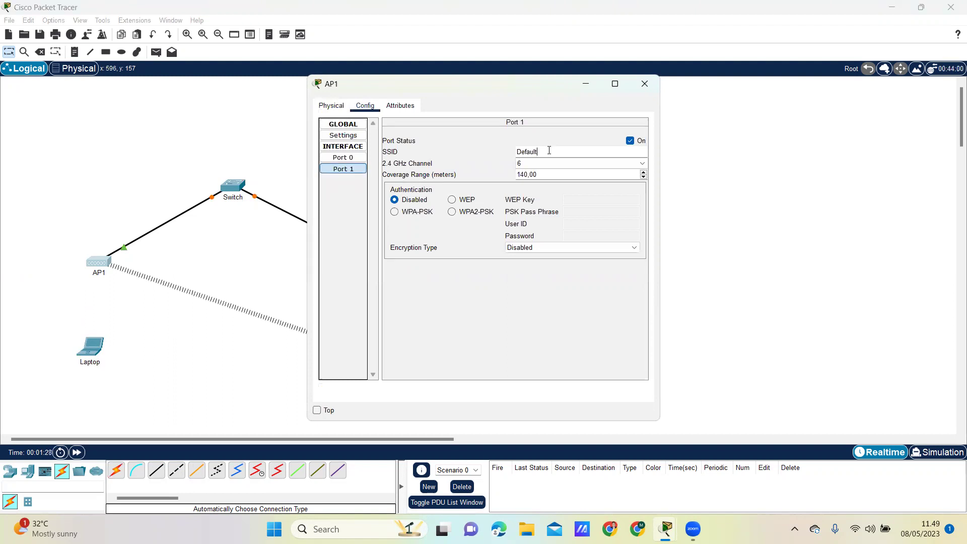
{"action": "key", "text": "BackSpace"}
{"action": "key", "text": "BackSpace"}
{"action": "key", "text": "BackSpace"}
{"action": "key", "text": "BackSpace"}
{"action": "key", "text": "BackSpace"}
{"action": "key", "text": "BackSpace"}
{"action": "type", "text": "AP1"}
{"action": "key", "text": "Return"}
{"action": "left_click", "coordinate": [452, 212]}
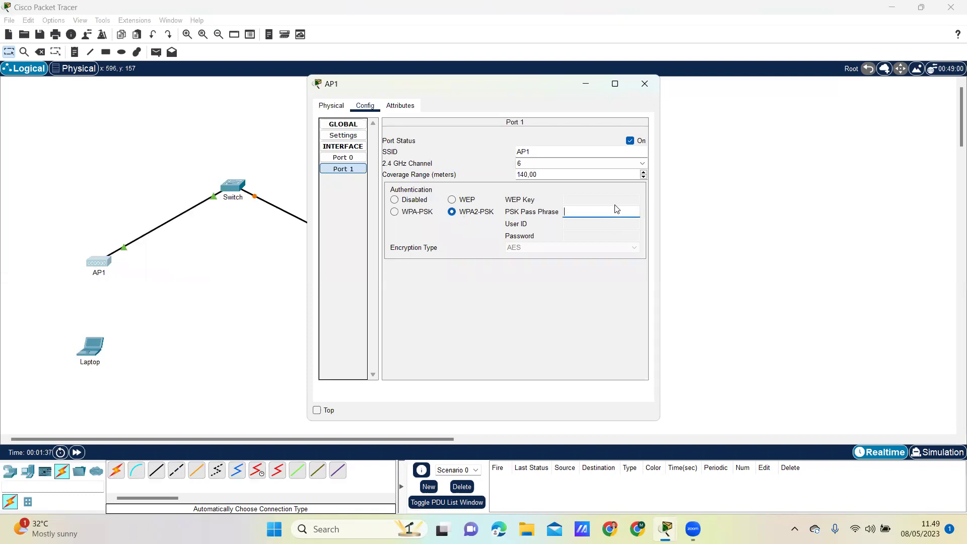
{"action": "type", "text": "12345678"}
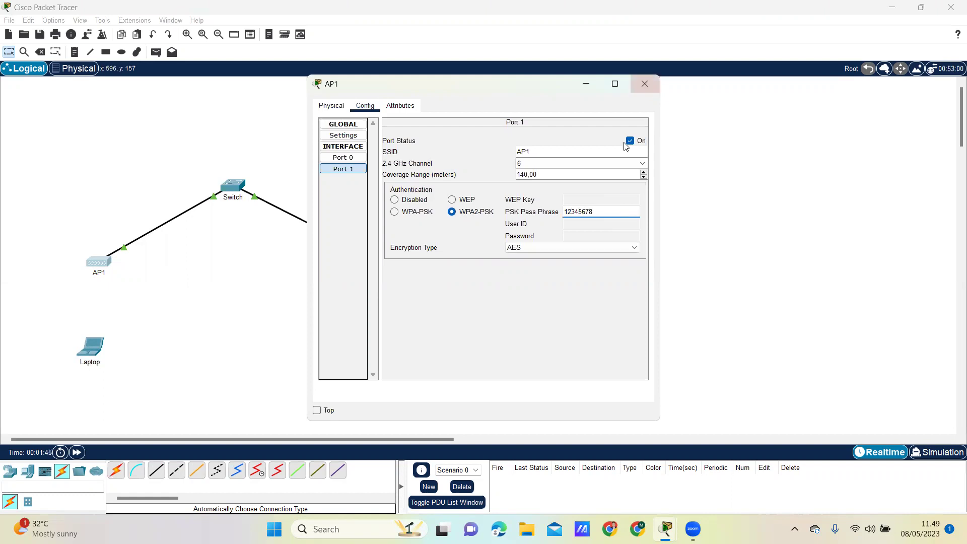
{"action": "left_click", "coordinate": [644, 83]}
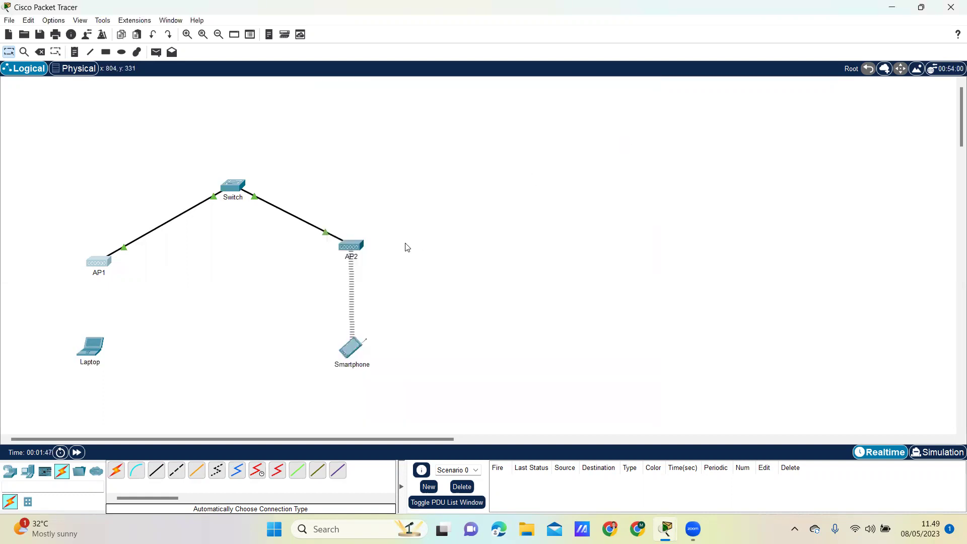
Change AP2's Port 1 SSID from Default to AP2, leaving authentication off
{"action": "left_click", "coordinate": [352, 247]}
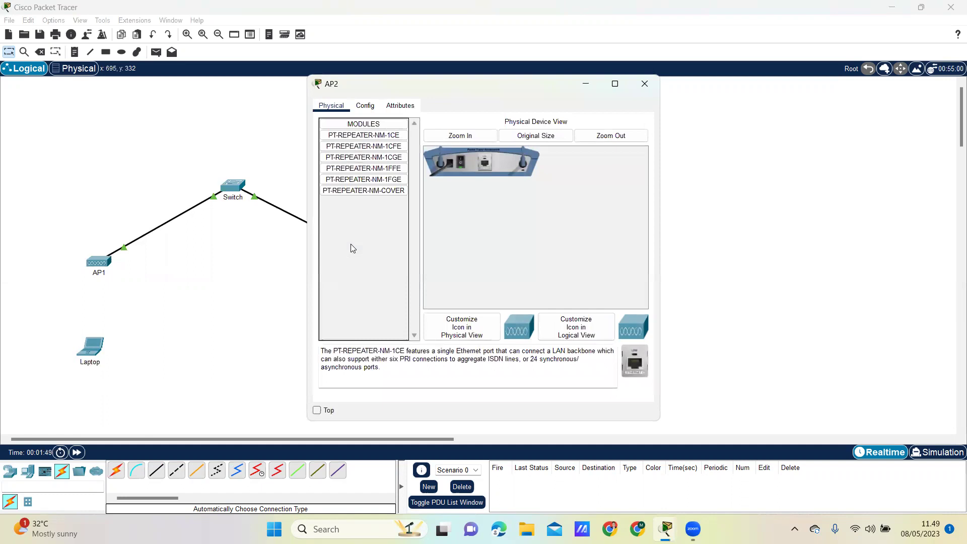
{"action": "left_click", "coordinate": [365, 106]}
{"action": "left_click", "coordinate": [354, 169]}
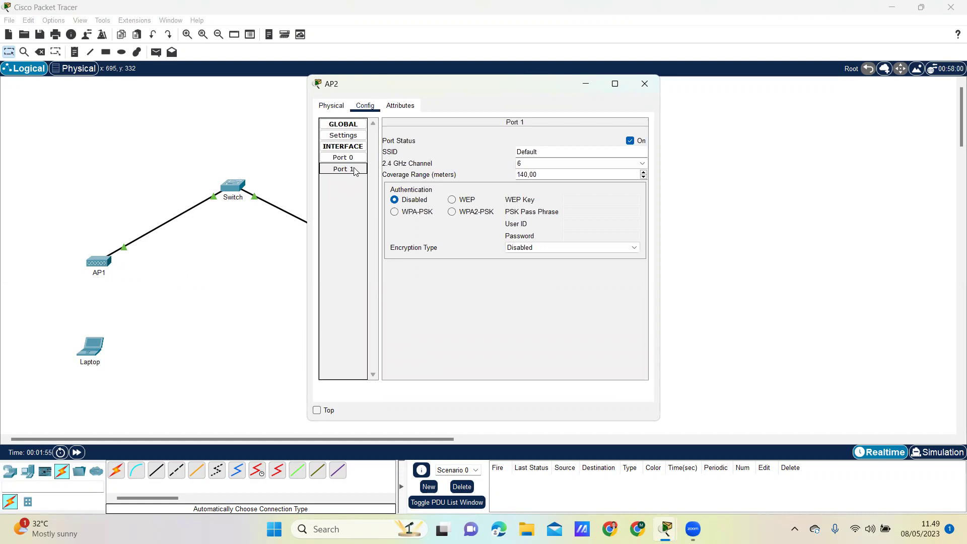
{"action": "left_click", "coordinate": [567, 151]}
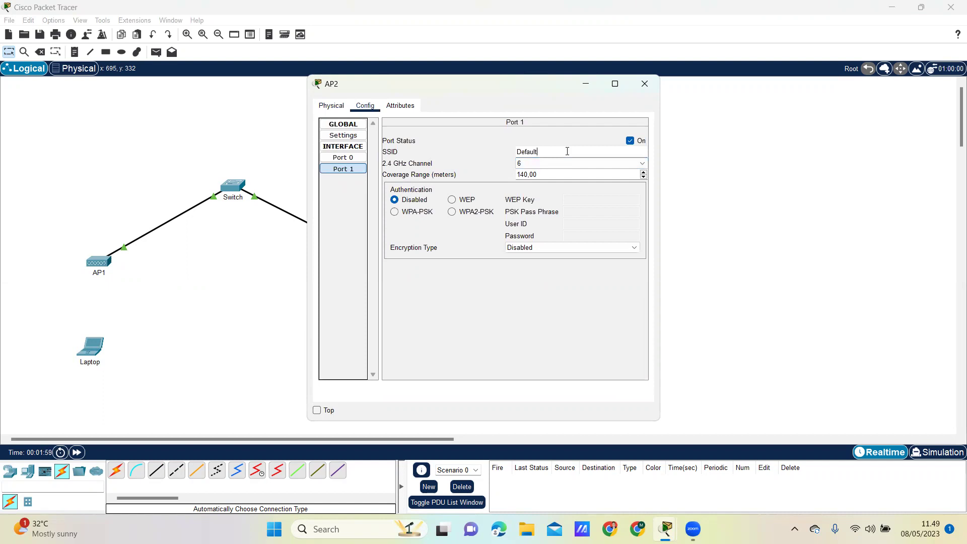
{"action": "key", "text": "BackSpace"}
{"action": "key", "text": "BackSpace"}
{"action": "key", "text": "BackSpace"}
{"action": "key", "text": "BackSpace"}
{"action": "key", "text": "BackSpace"}
{"action": "key", "text": "BackSpace"}
{"action": "type", "text": "AP2"}
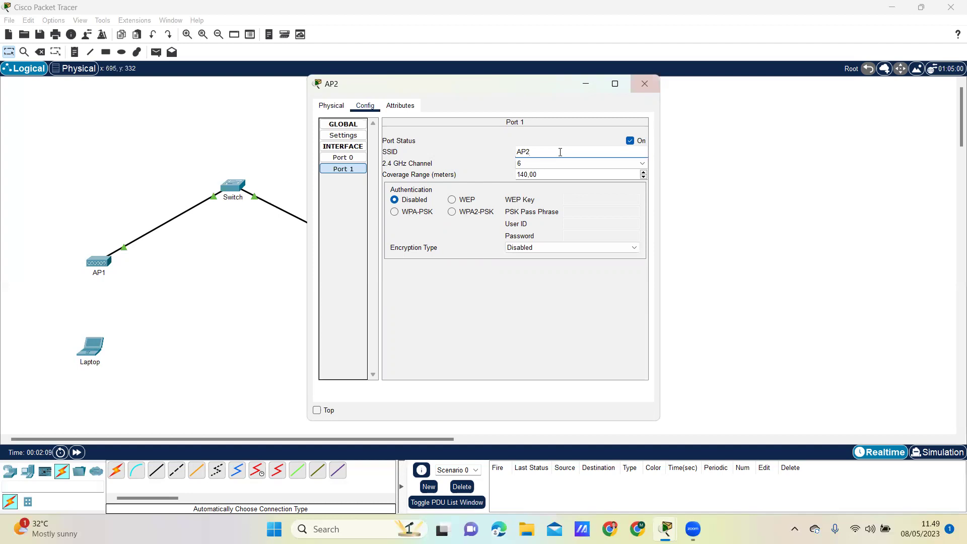
{"action": "left_click", "coordinate": [645, 84]}
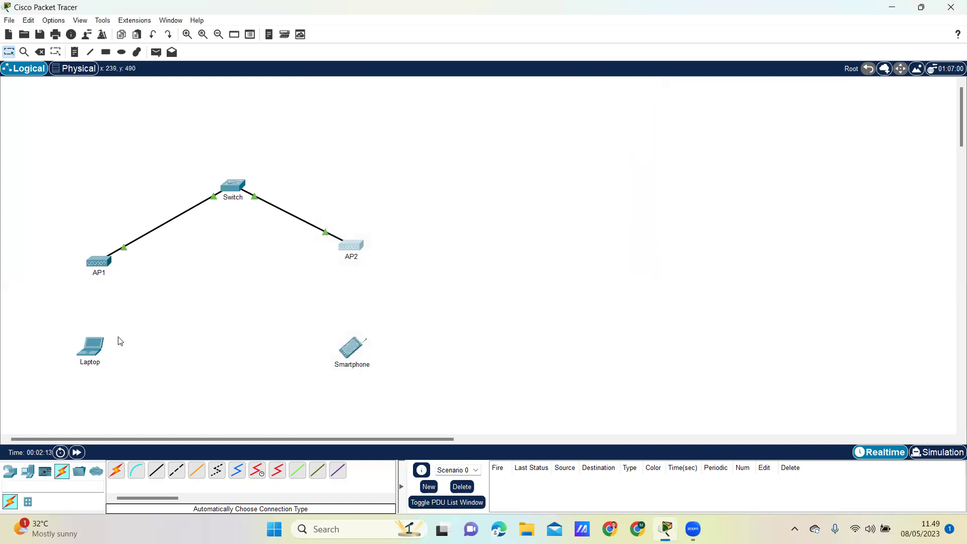
{"action": "left_click", "coordinate": [93, 350]}
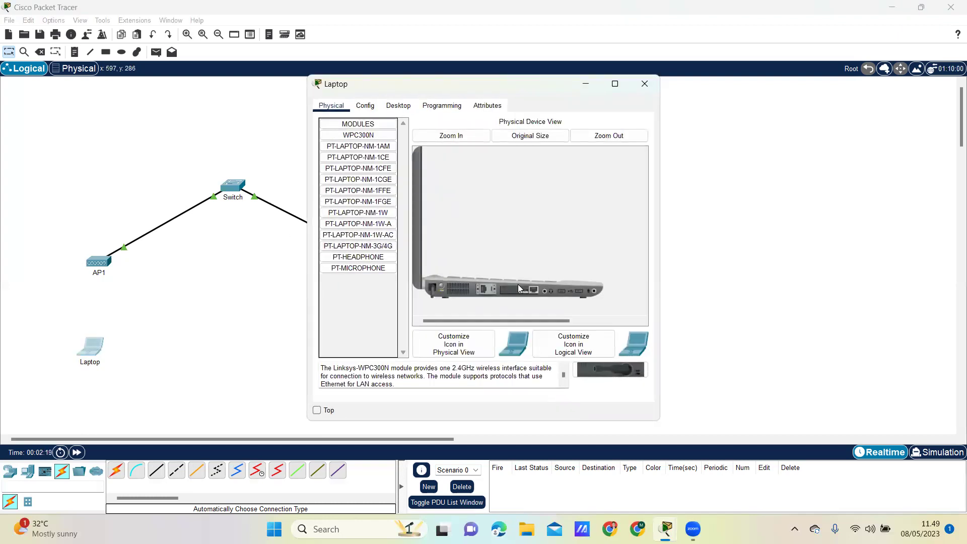
Swap the laptop's wired module for a WPC300N wireless card and power it back on
{"action": "left_click_drag", "start_coordinate": [518, 292], "coordinate": [347, 305]}
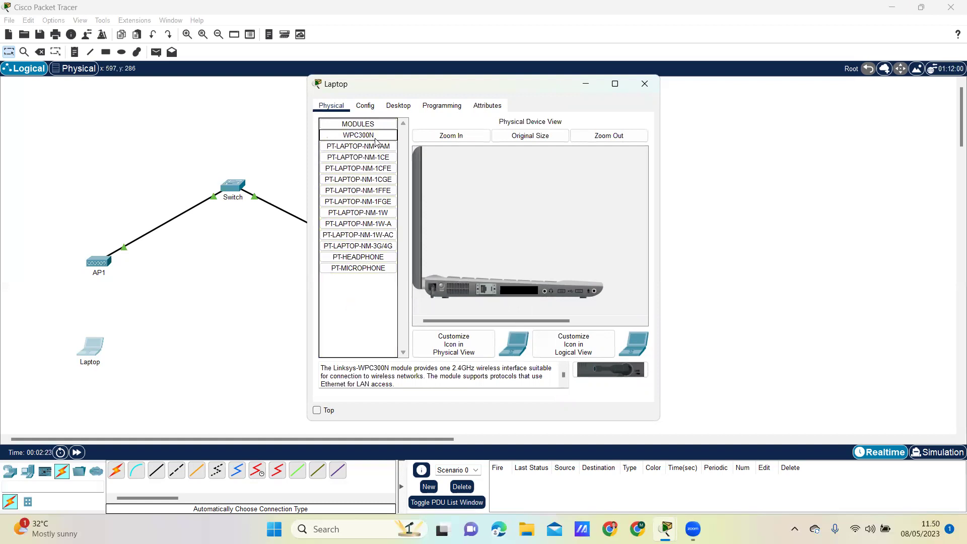
{"action": "left_click_drag", "start_coordinate": [375, 142], "coordinate": [528, 293]}
{"action": "left_click", "coordinate": [442, 287]}
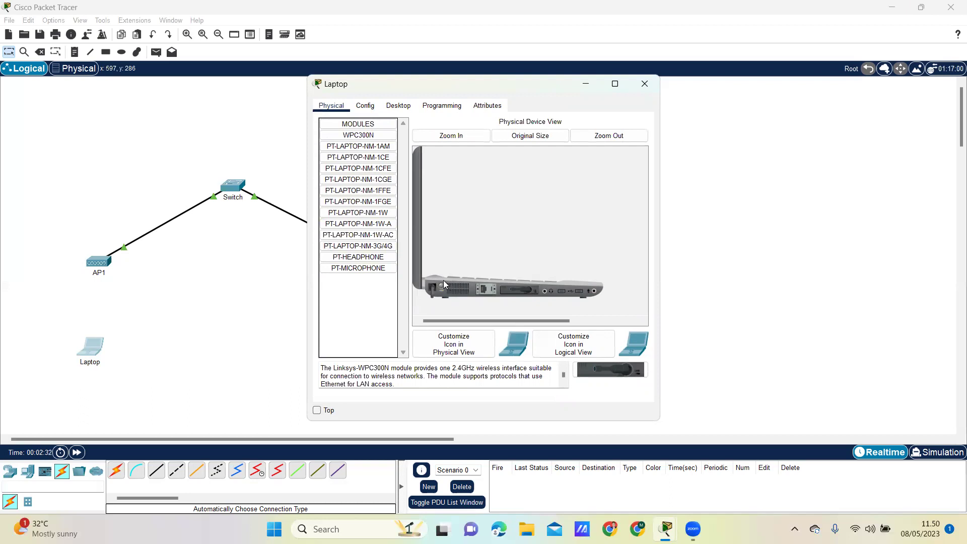
{"action": "left_click", "coordinate": [366, 106]}
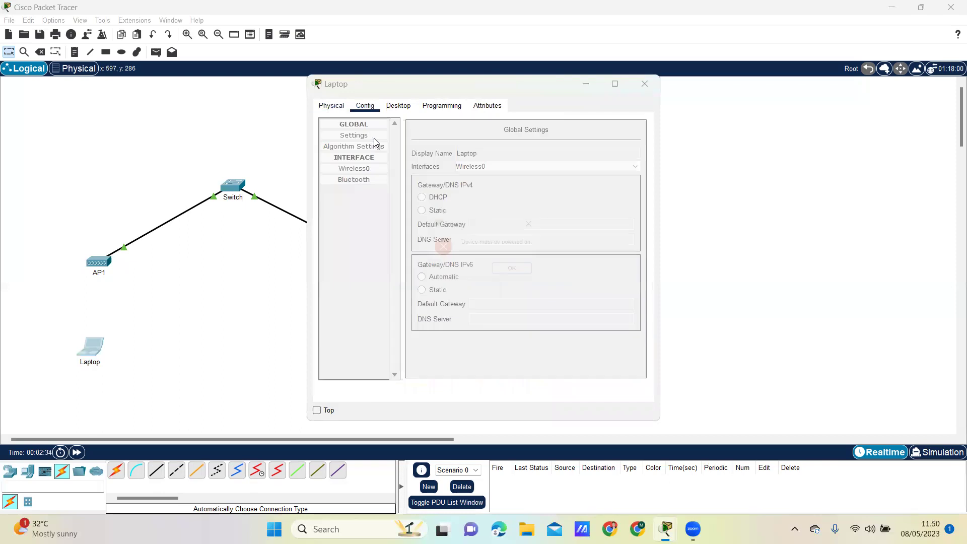
{"action": "left_click", "coordinate": [514, 270]}
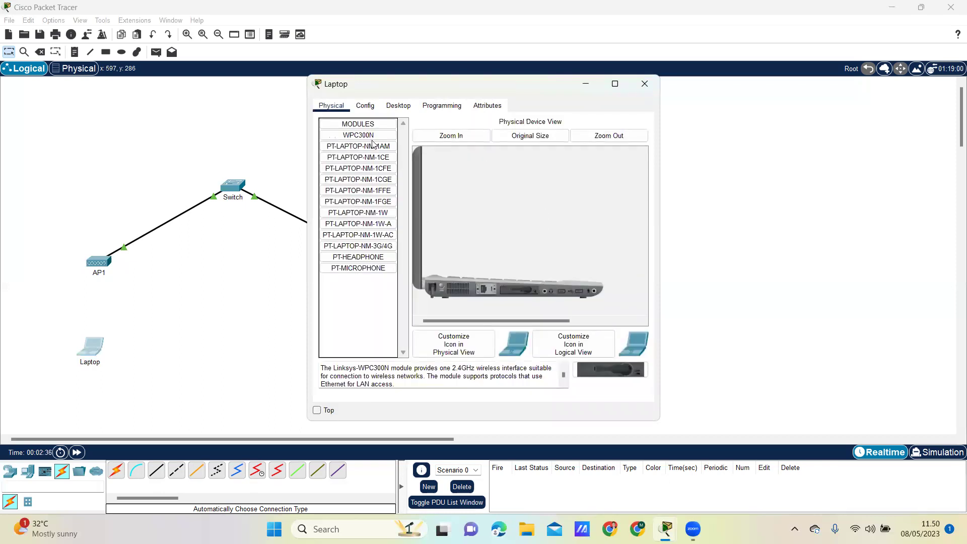
{"action": "left_click", "coordinate": [440, 285]}
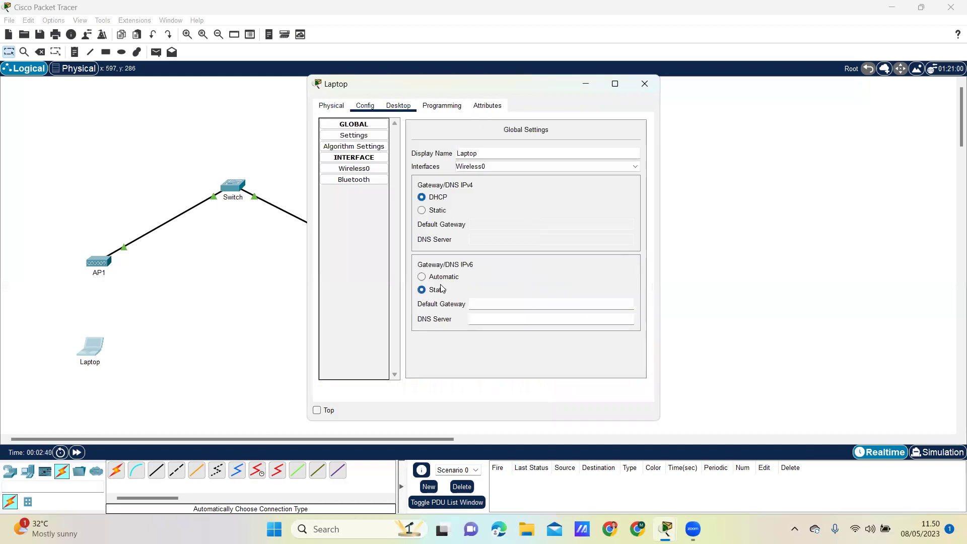
{"action": "left_click", "coordinate": [398, 105]}
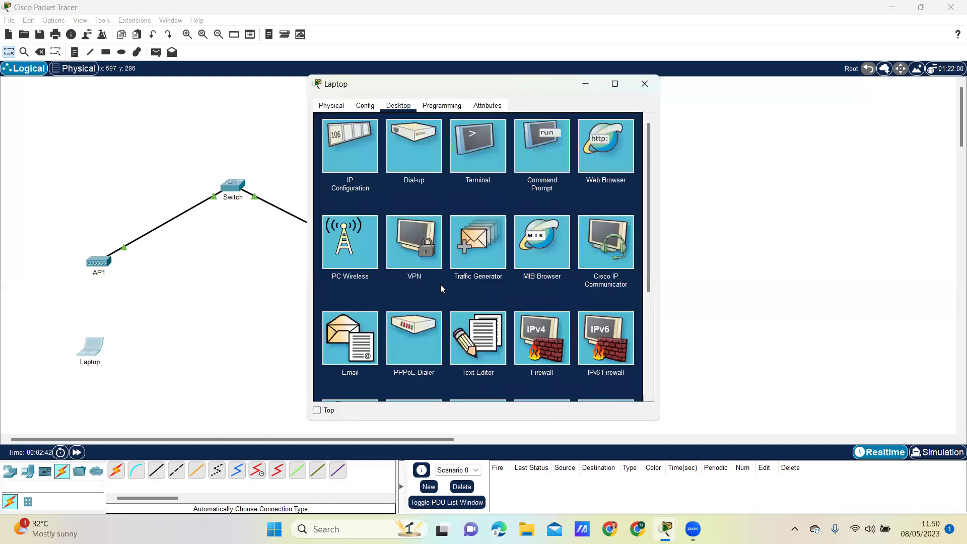
Set the laptop to static IP 192.168.1.129 with subnet mask 255.255.255.128
{"action": "left_click", "coordinate": [352, 145]}
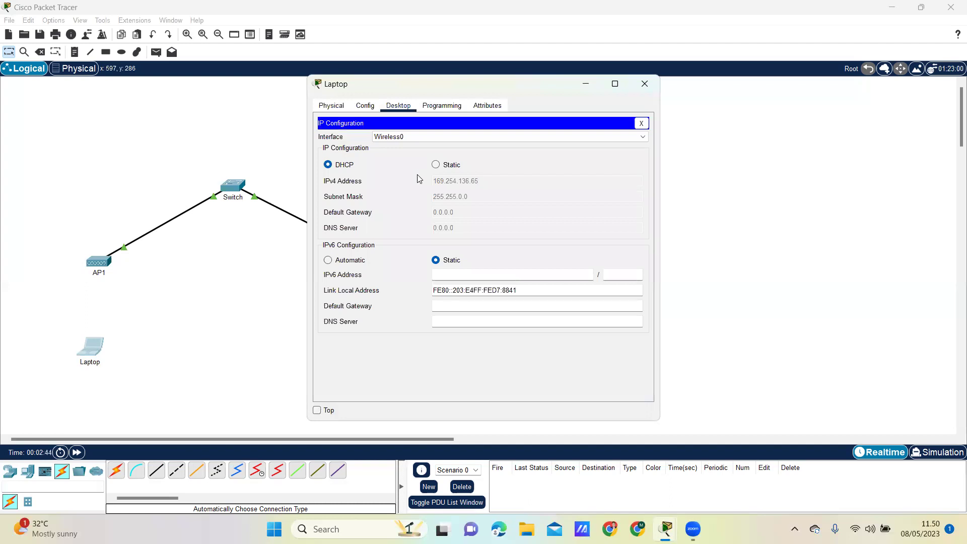
{"action": "left_click", "coordinate": [437, 164]}
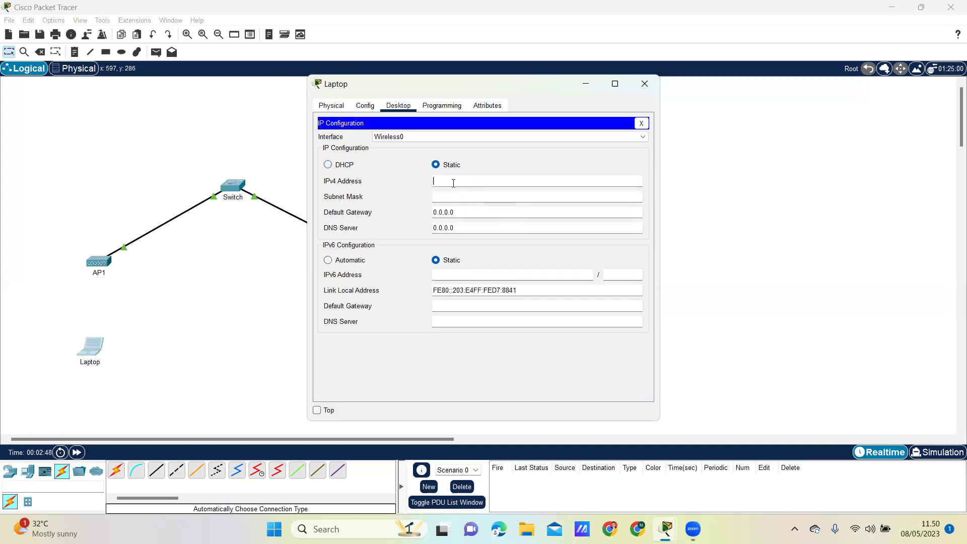
{"action": "type", "text": "192.168.1.129"}
{"action": "left_click", "coordinate": [463, 195]}
{"action": "key", "text": "BackSpace"}
{"action": "type", "text": "128"}
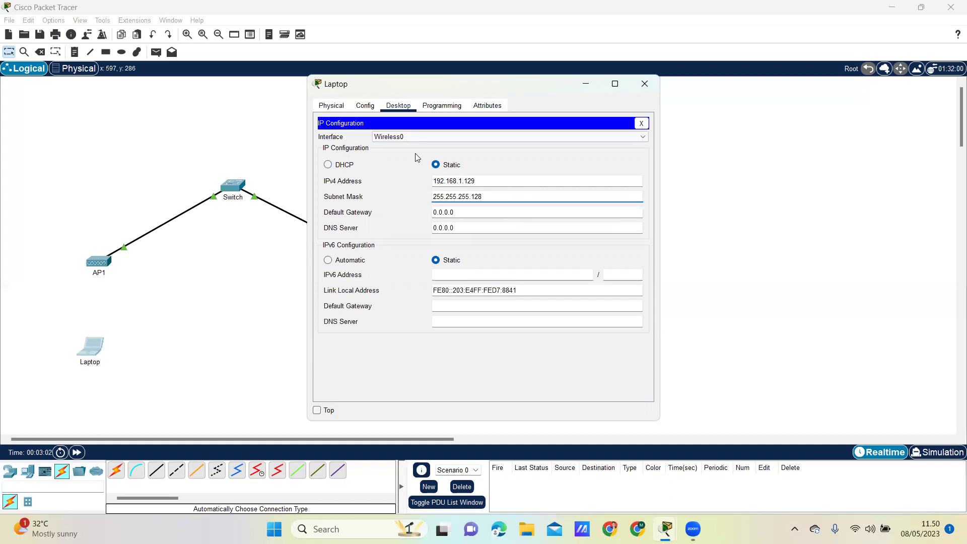
{"action": "left_click", "coordinate": [365, 105]}
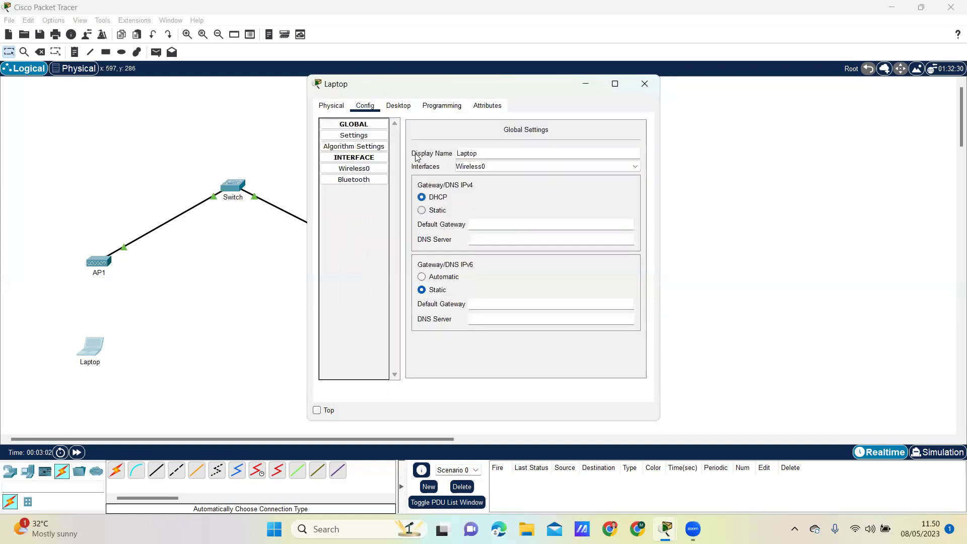
Join the laptop's Wireless0 to SSID AP1 using WPA2-PSK and the pass phrase
{"action": "left_click", "coordinate": [366, 169]}
{"action": "left_click", "coordinate": [549, 173]}
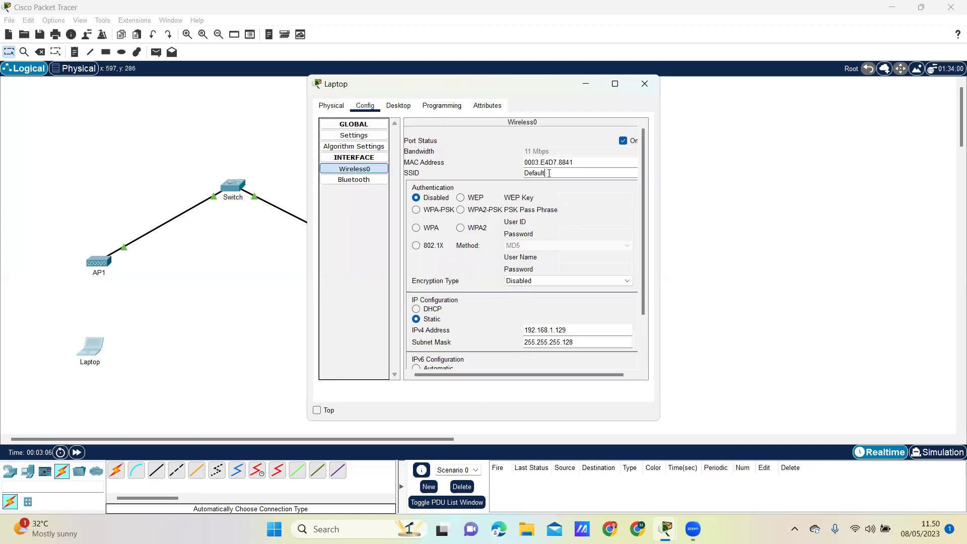
{"action": "key", "text": "BackSpace"}
{"action": "key", "text": "BackSpace"}
{"action": "key", "text": "BackSpace"}
{"action": "key", "text": "BackSpace"}
{"action": "key", "text": "BackSpace"}
{"action": "key", "text": "BackSpace"}
{"action": "type", "text": "AP1"}
{"action": "key", "text": "BackSpace"}
{"action": "key", "text": "BackSpace"}
{"action": "key", "text": "BackSpace"}
{"action": "type", "text": "AP1"}
{"action": "left_click", "coordinate": [462, 211]}
{"action": "left_click", "coordinate": [588, 208]}
{"action": "type", "text": "12345678"}
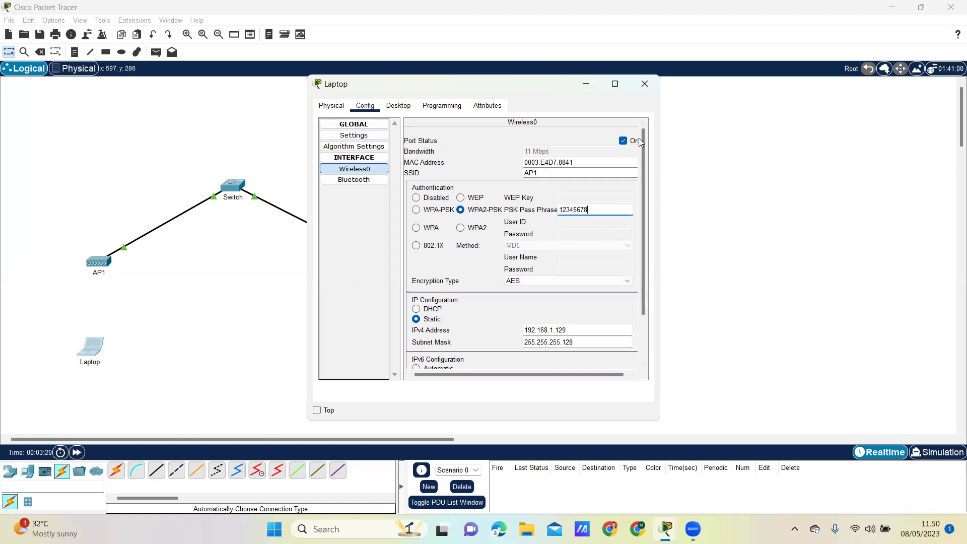
{"action": "left_click", "coordinate": [645, 84]}
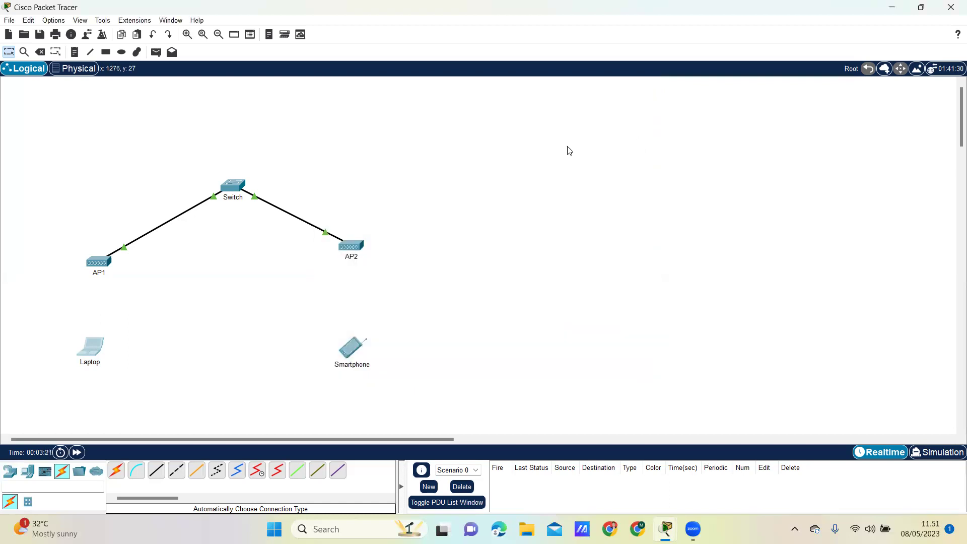
Set the smartphone to static IP 192.168.1.130 with subnet mask 255.255.255.128
{"action": "left_click", "coordinate": [349, 354]}
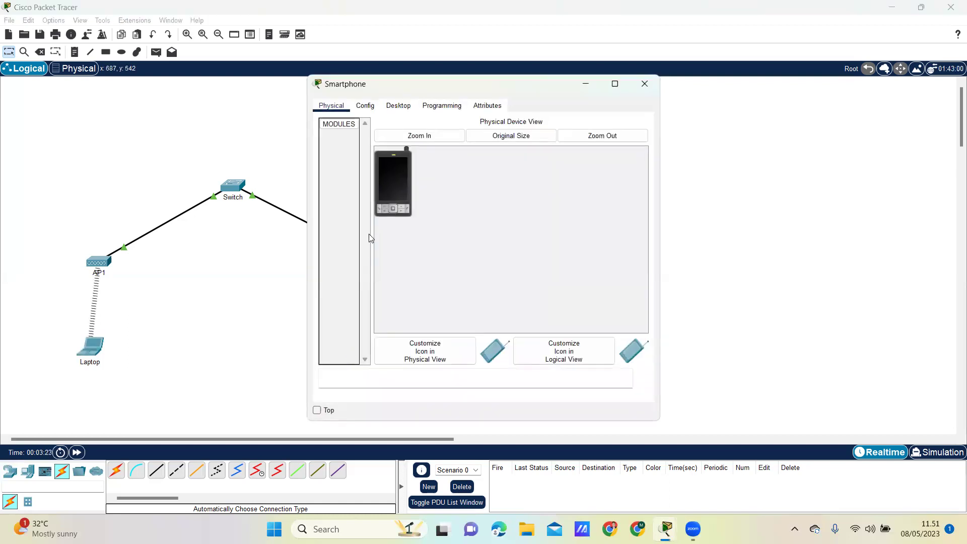
{"action": "left_click", "coordinate": [370, 155]}
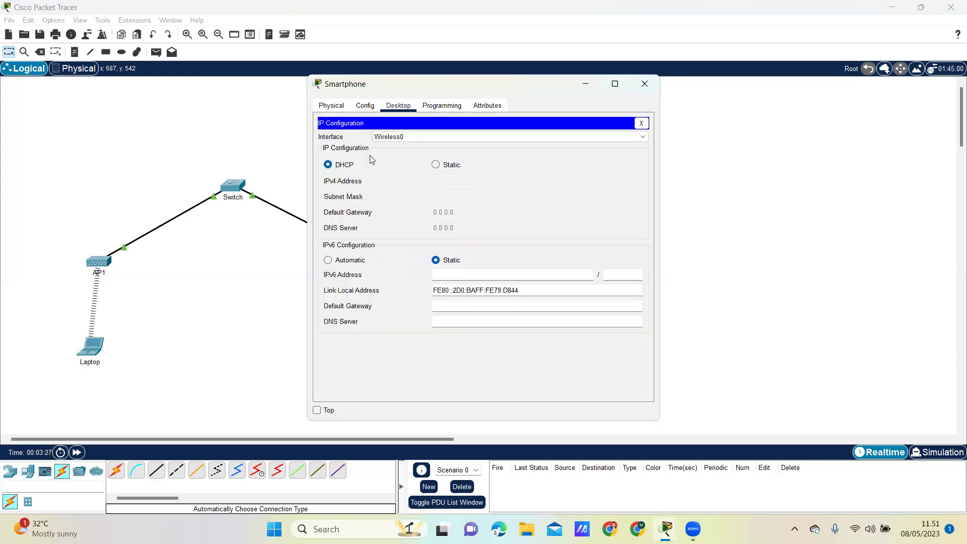
{"action": "left_click", "coordinate": [436, 165]}
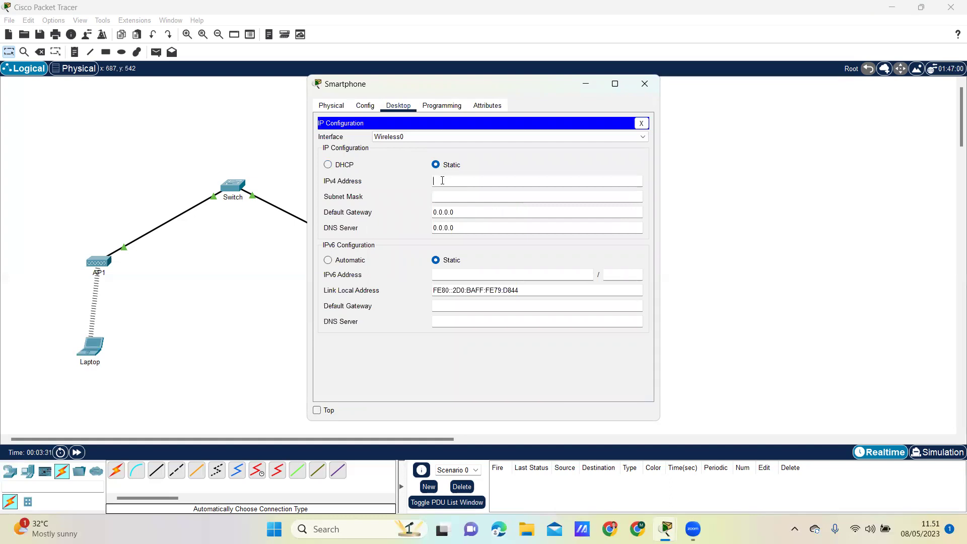
{"action": "left_click", "coordinate": [442, 181]}
{"action": "type", "text": "192.168.1.12"}
{"action": "left_click", "coordinate": [444, 196]}
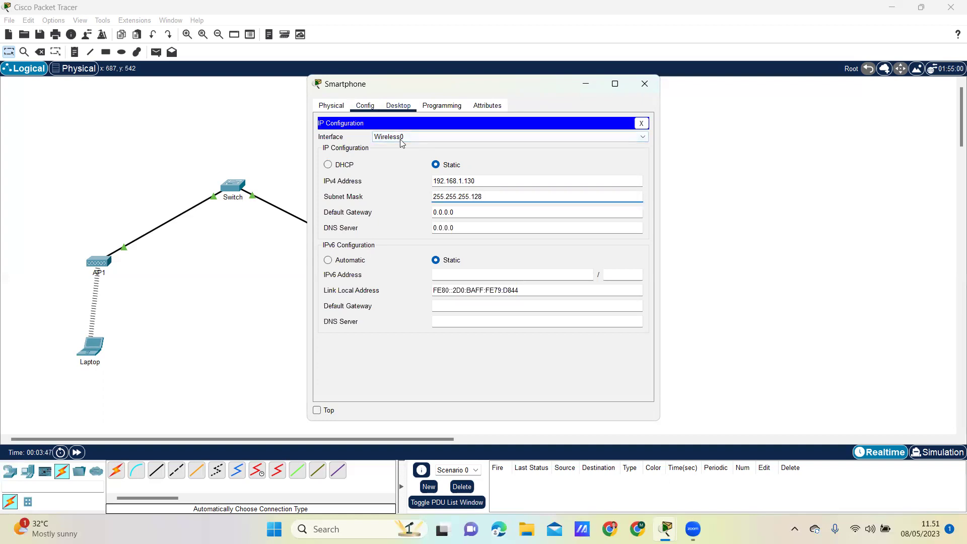
{"action": "left_click", "coordinate": [365, 105]}
Change the smartphone's Wireless0 SSID from Default to AP2, then nudge the Laptop slightly
{"action": "left_click", "coordinate": [357, 170]}
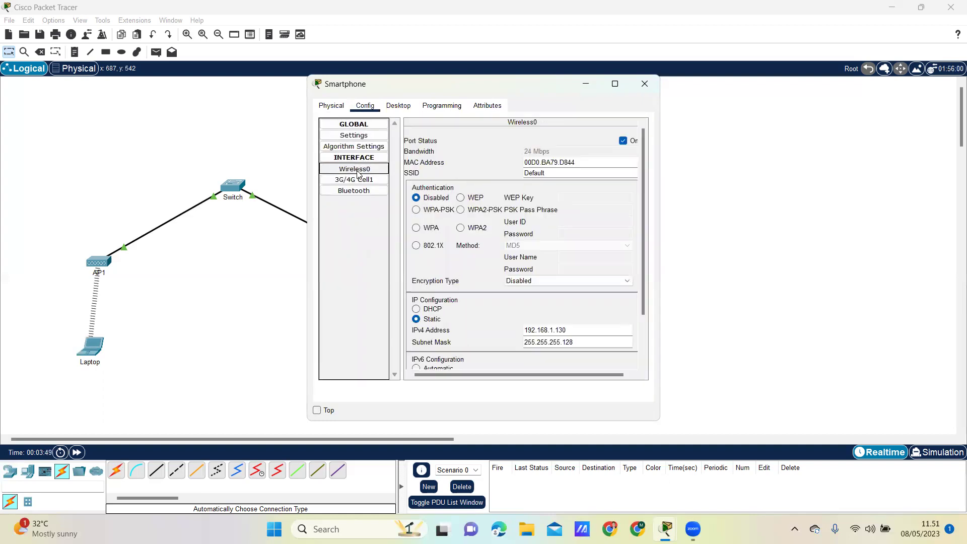
{"action": "left_click", "coordinate": [589, 174]}
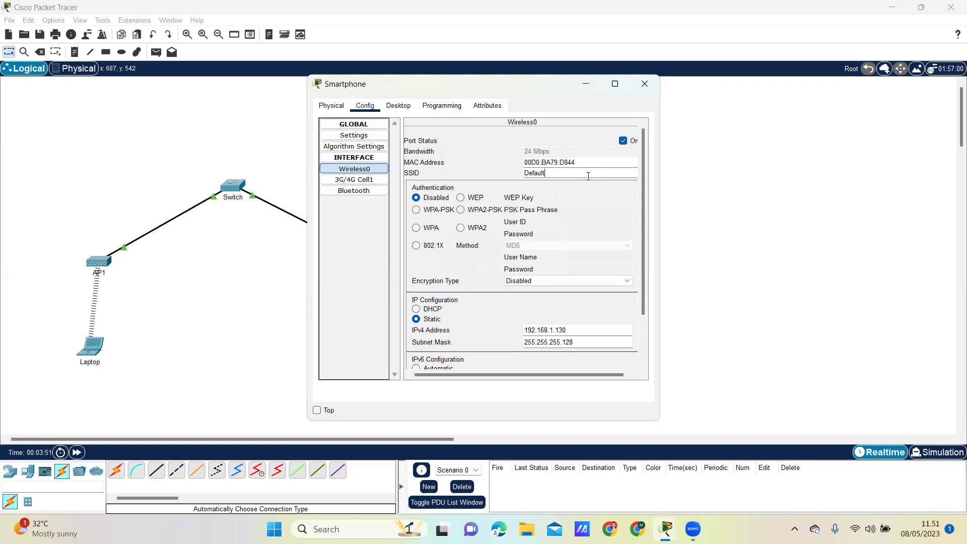
{"action": "key", "text": "BackSpace"}
{"action": "key", "text": "BackSpace"}
{"action": "key", "text": "BackSpace"}
{"action": "key", "text": "BackSpace"}
{"action": "key", "text": "BackSpace"}
{"action": "key", "text": "BackSpace"}
{"action": "type", "text": "AP2"}
{"action": "left_click", "coordinate": [644, 83]}
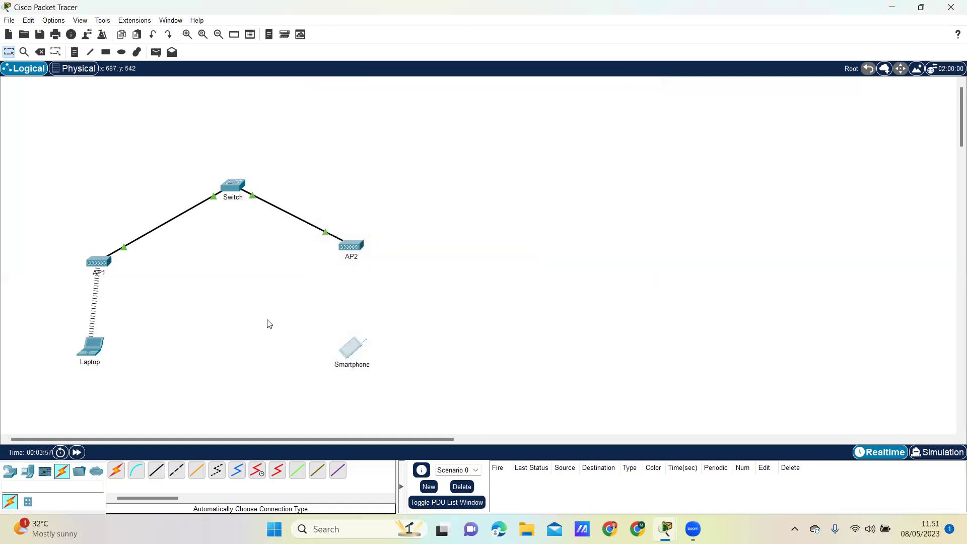
{"action": "left_click_drag", "start_coordinate": [90, 351], "coordinate": [93, 357]}
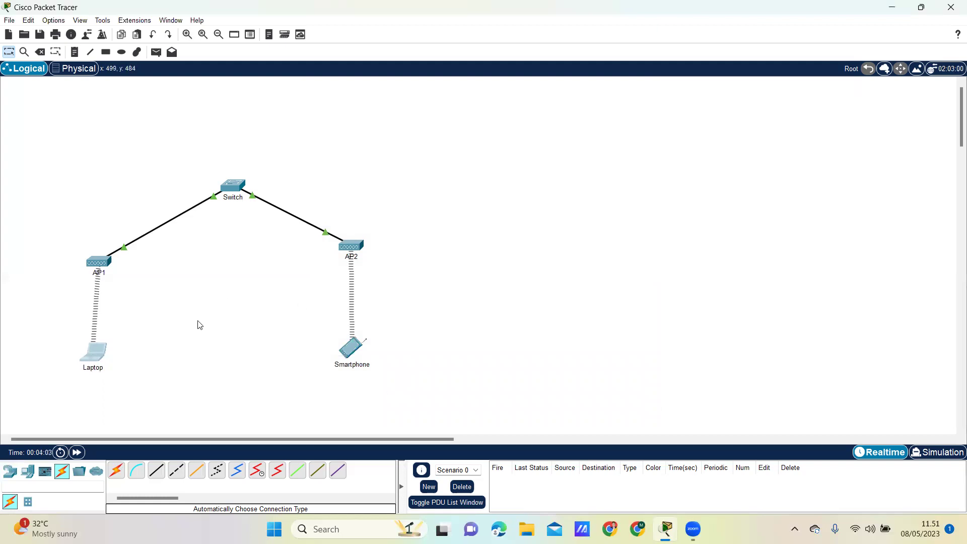
Run 'ping 192.168.1.130' from the laptop's Command Prompt, getting four replies
{"action": "left_click", "coordinate": [101, 352]}
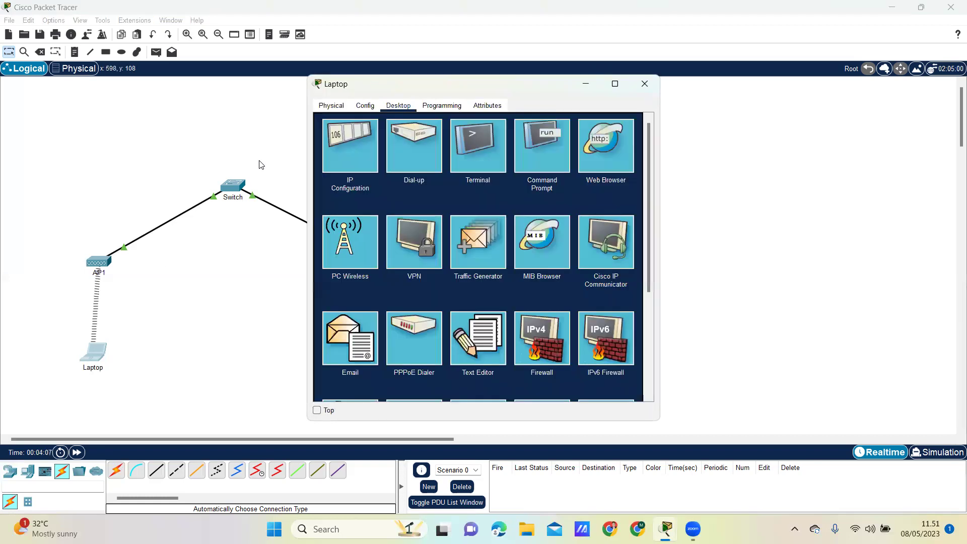
{"action": "left_click", "coordinate": [550, 157]}
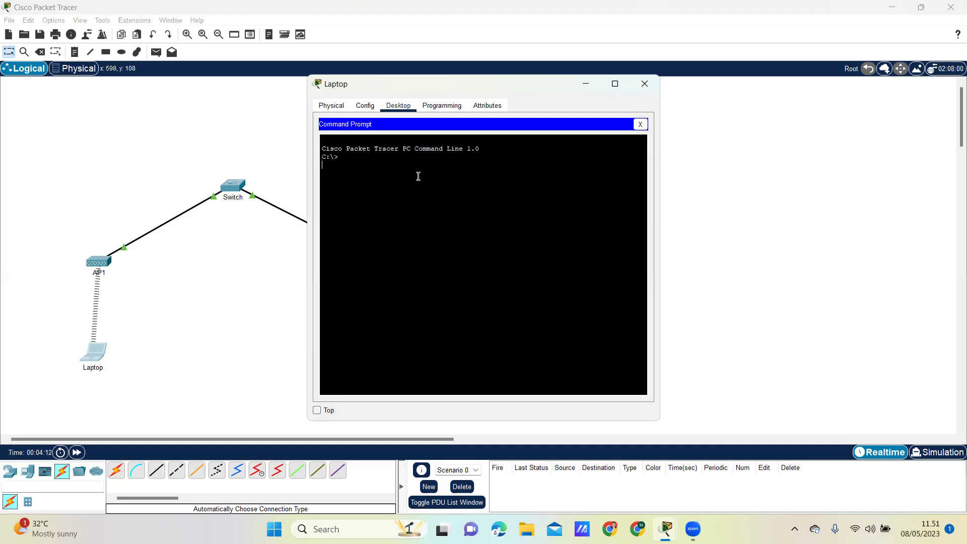
{"action": "type", "text": "ping 192.168.1.130"}
{"action": "key", "text": "Return"}
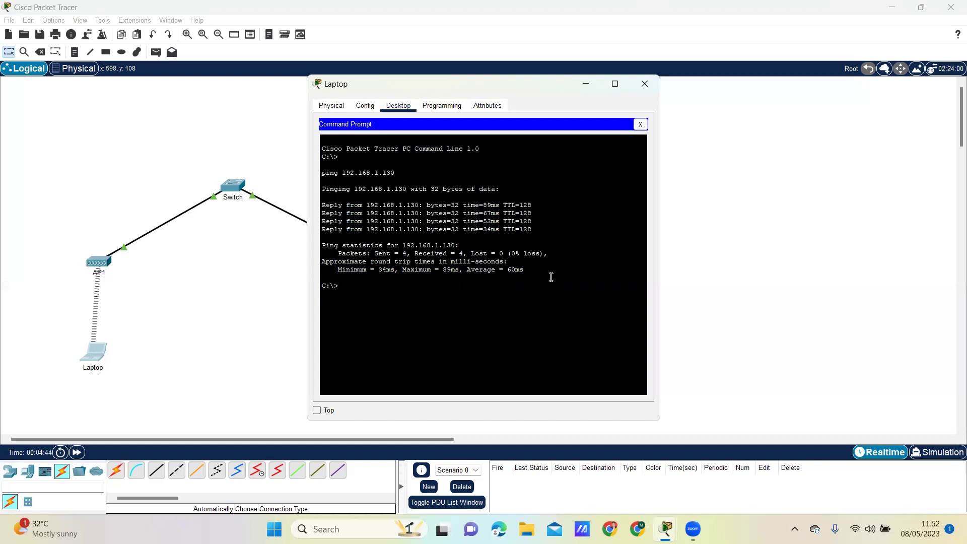
{"action": "left_click", "coordinate": [733, 178]}
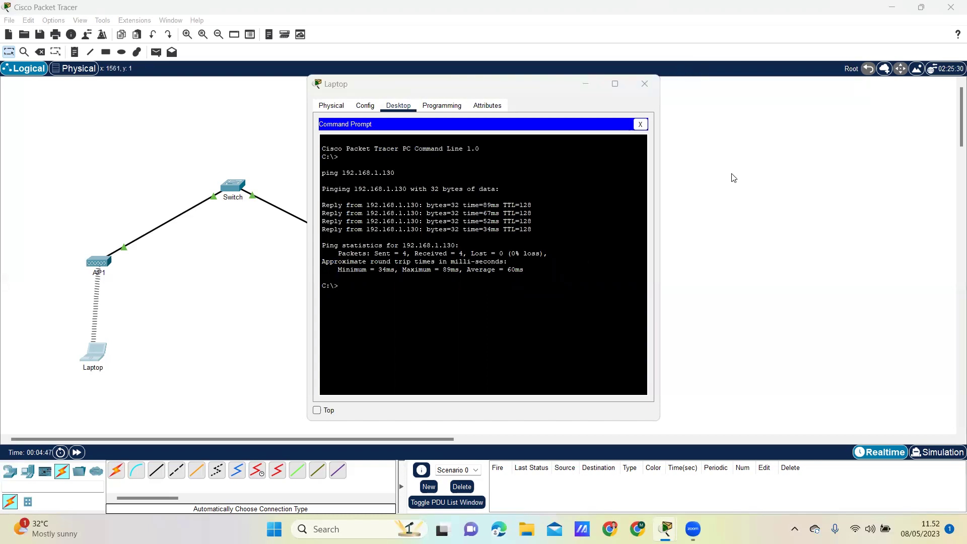
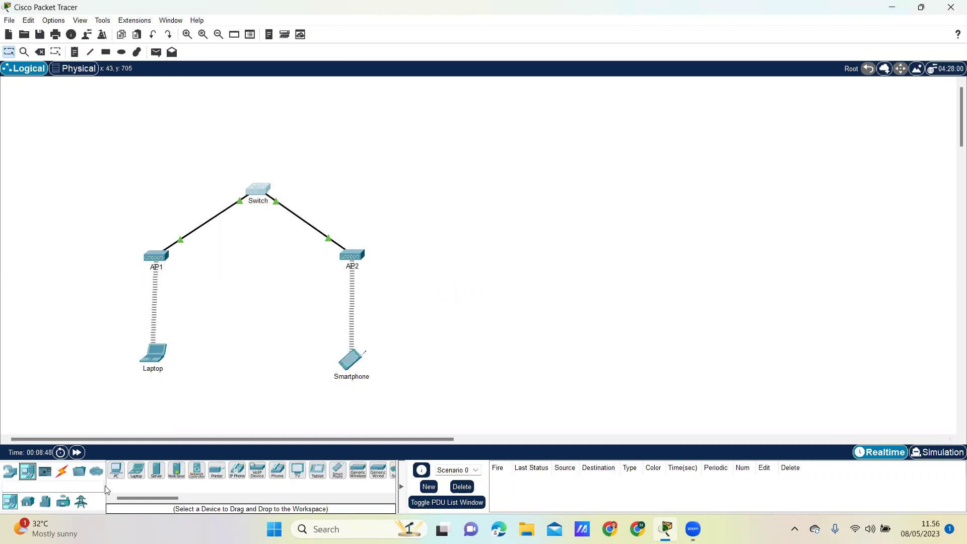
Select the Server-PT device from the end-device category for placement
{"action": "left_click", "coordinate": [159, 474]}
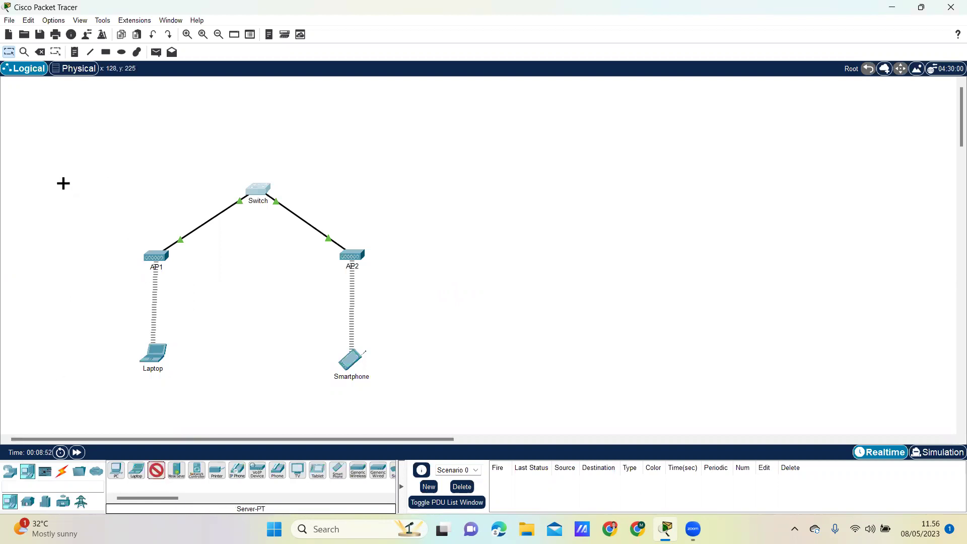
Place a new server left of the switch and rename it DHCP
{"action": "left_click", "coordinate": [92, 166]}
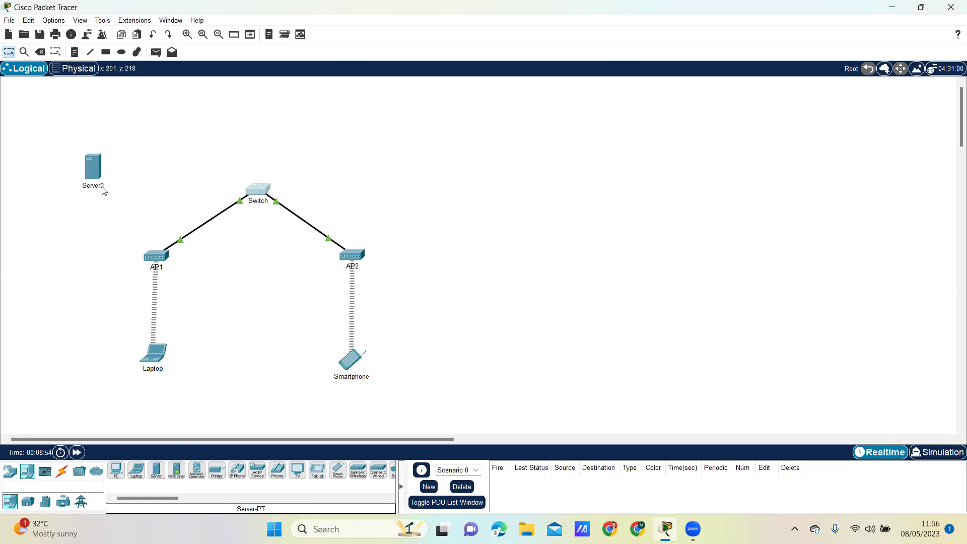
{"action": "left_click", "coordinate": [103, 186]}
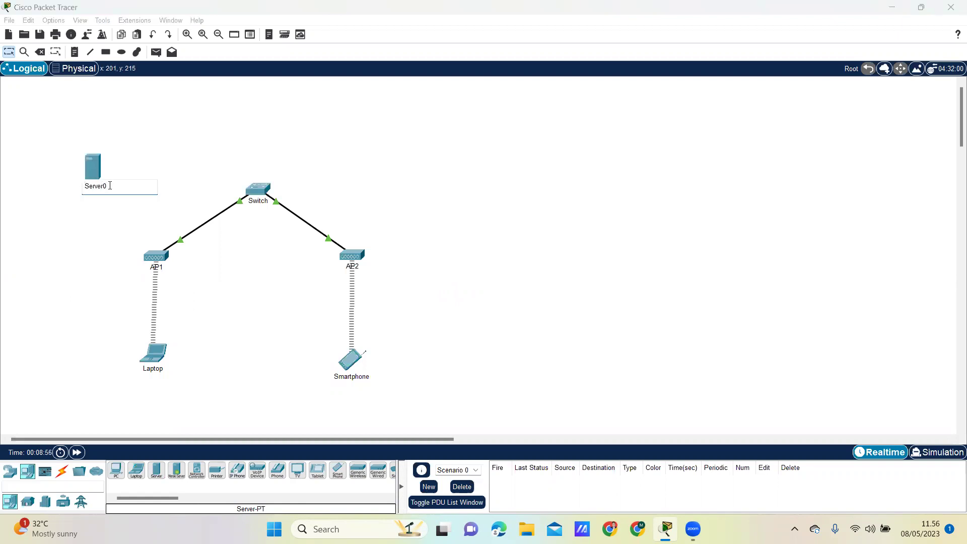
{"action": "key", "text": "BackSpace"}
{"action": "key", "text": "BackSpace"}
{"action": "key", "text": "BackSpace"}
{"action": "key", "text": "BackSpace"}
{"action": "key", "text": "BackSpace"}
{"action": "key", "text": "BackSpace"}
{"action": "type", "text": "DHCP"}
{"action": "left_click", "coordinate": [103, 245]}
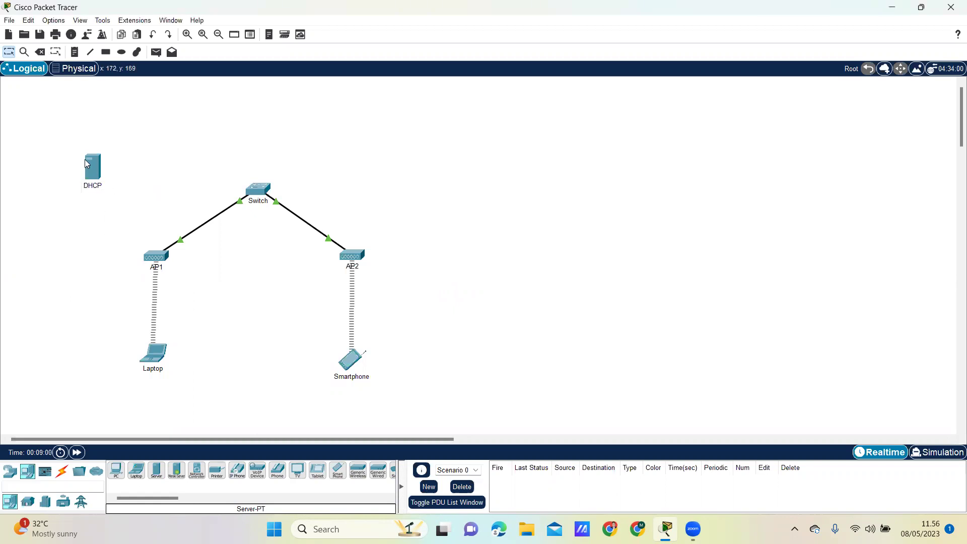
{"action": "left_click_drag", "start_coordinate": [97, 163], "coordinate": [112, 179]}
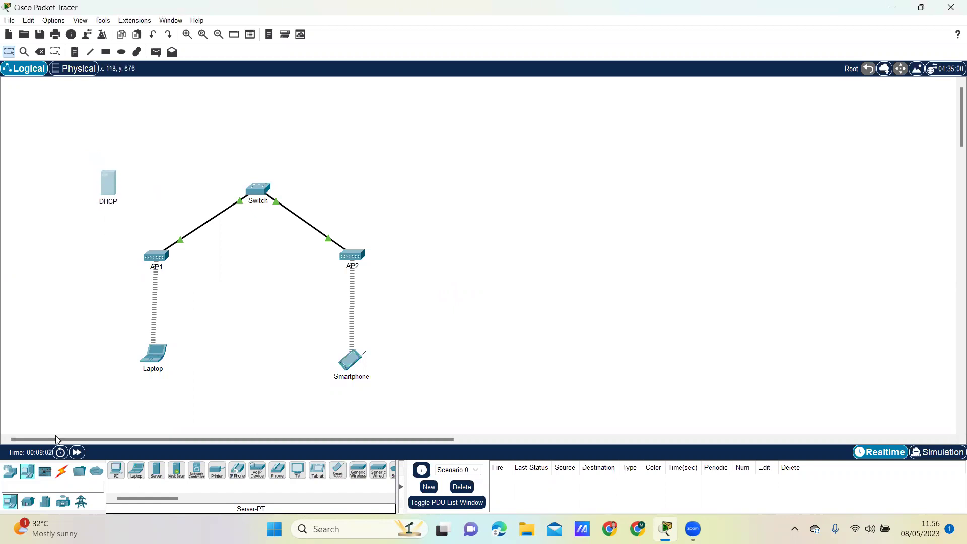
Cable the DHCP server to the switch using the Automatic connection type
{"action": "left_click", "coordinate": [63, 479]}
{"action": "left_click", "coordinate": [116, 469]}
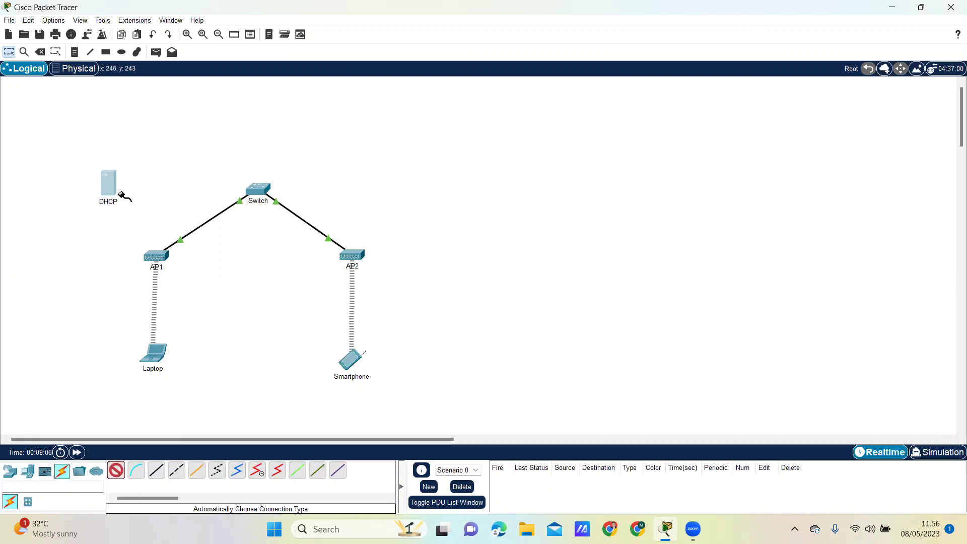
{"action": "left_click", "coordinate": [111, 188]}
{"action": "left_click", "coordinate": [254, 189]}
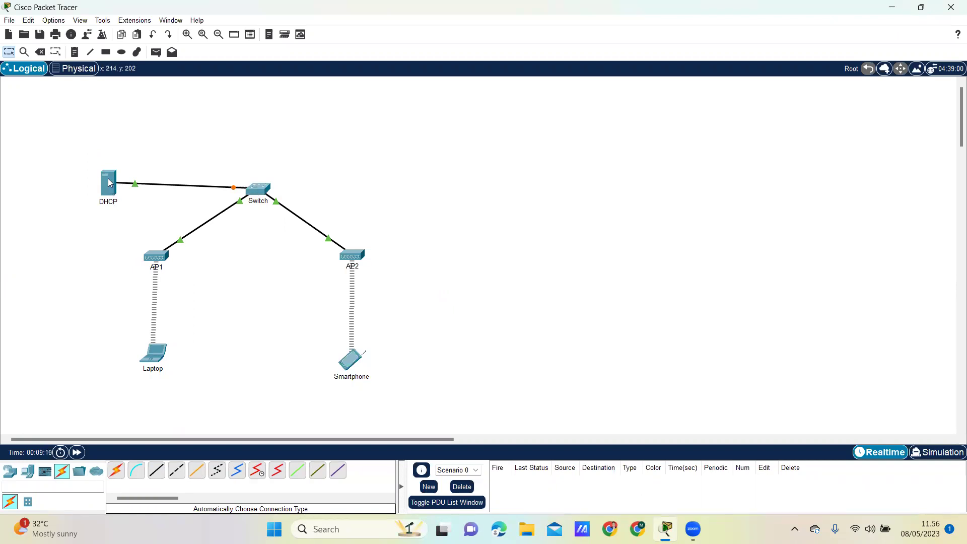
{"action": "left_click_drag", "start_coordinate": [111, 188], "coordinate": [104, 185]}
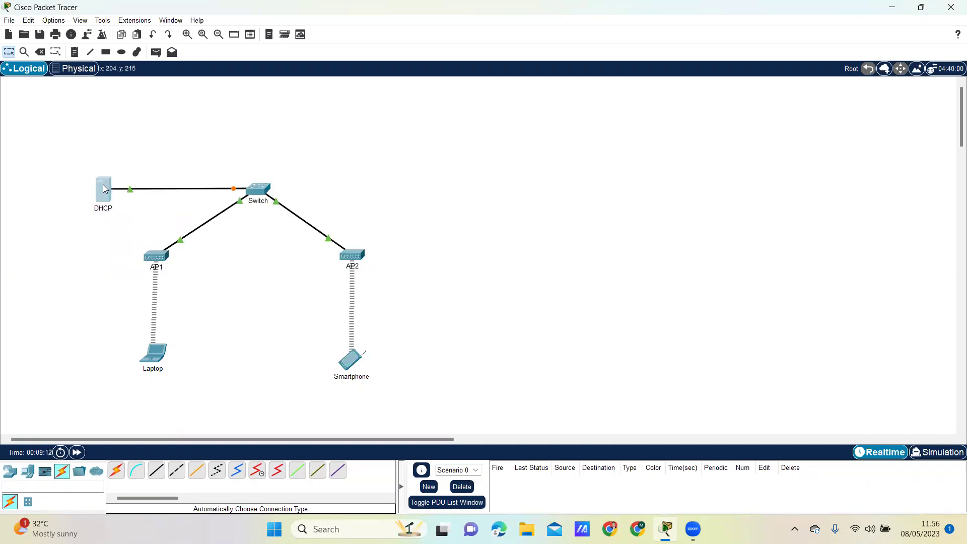
{"action": "left_click", "coordinate": [104, 189]}
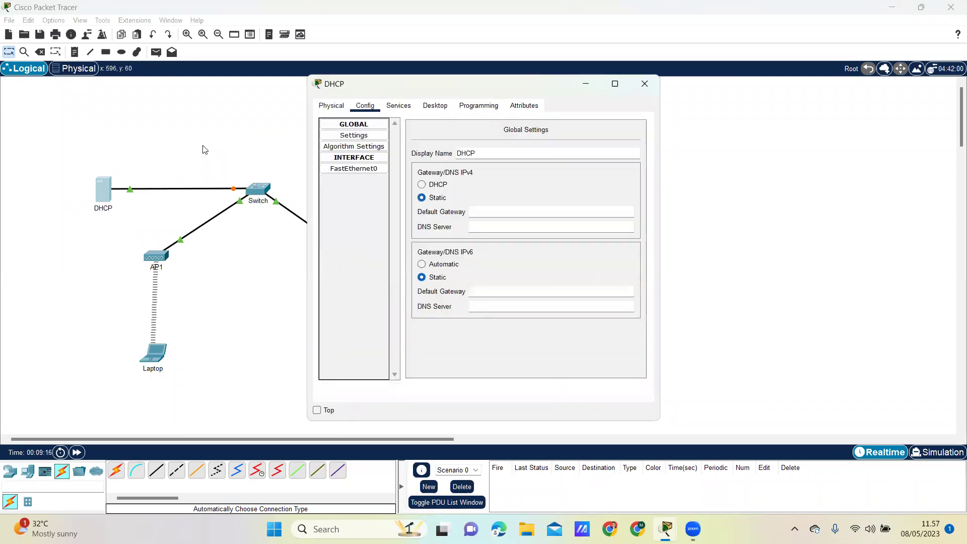
Give the server's FastEthernet0 static IP 192.168.1.153 with subnet mask 255.255.255.128
{"action": "left_click", "coordinate": [354, 169]}
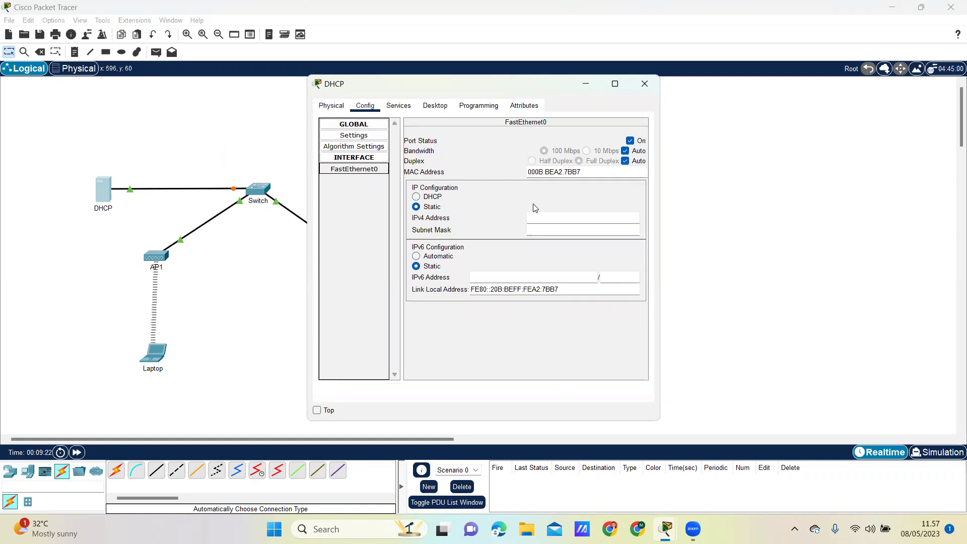
{"action": "left_click", "coordinate": [560, 216]}
{"action": "type", "text": "192.168"}
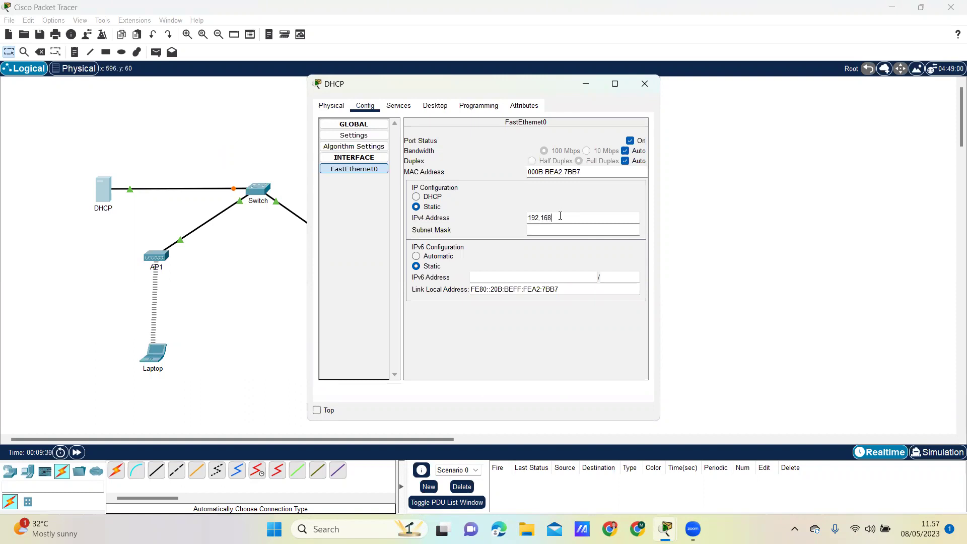
{"action": "type", "text": ".1.153"}
{"action": "left_click", "coordinate": [556, 229]}
{"action": "key", "text": "BackSpace"}
{"action": "type", "text": "128"}
{"action": "key", "text": "ctrl+Tab"}
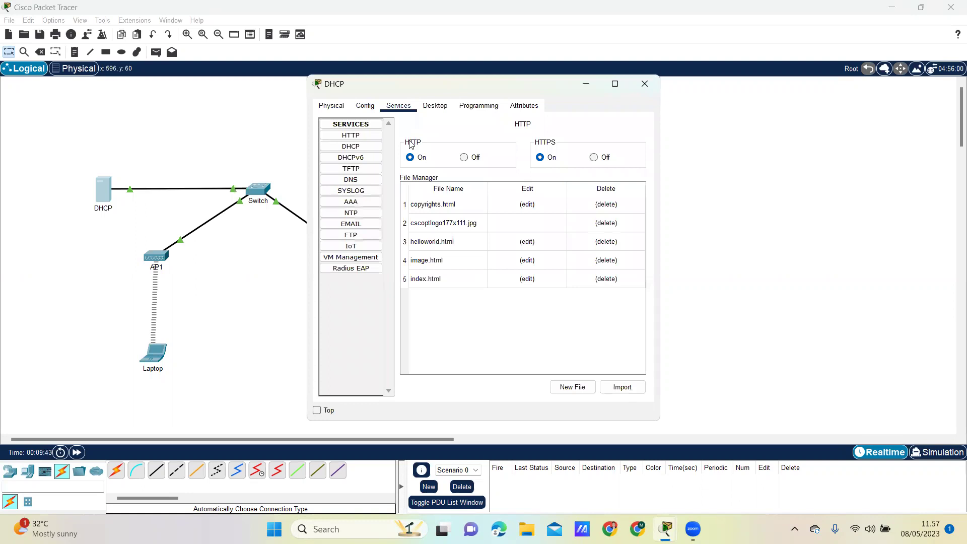
Turn the DHCP service on with gateway 192.168.1.254 and DNS server 33.33.33.1
{"action": "left_click", "coordinate": [354, 148]}
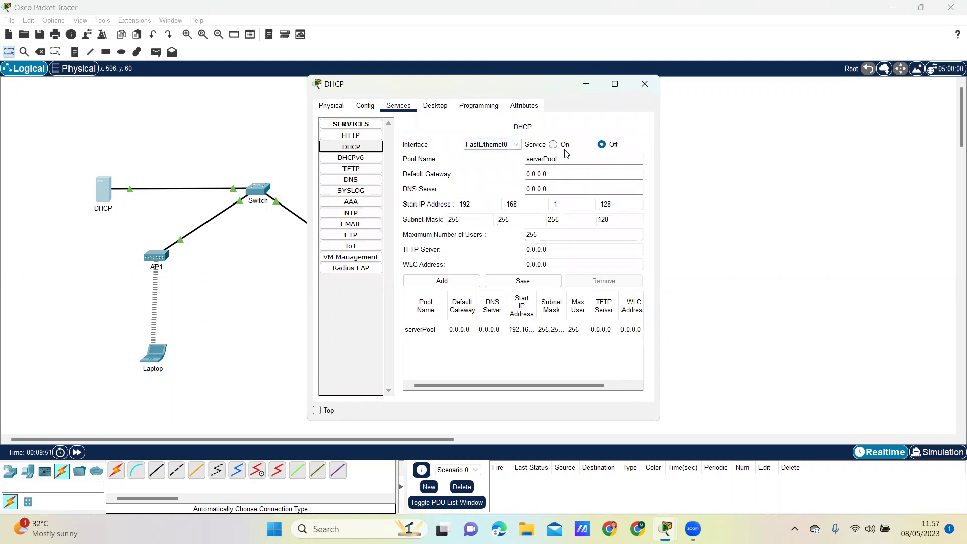
{"action": "left_click", "coordinate": [553, 173]}
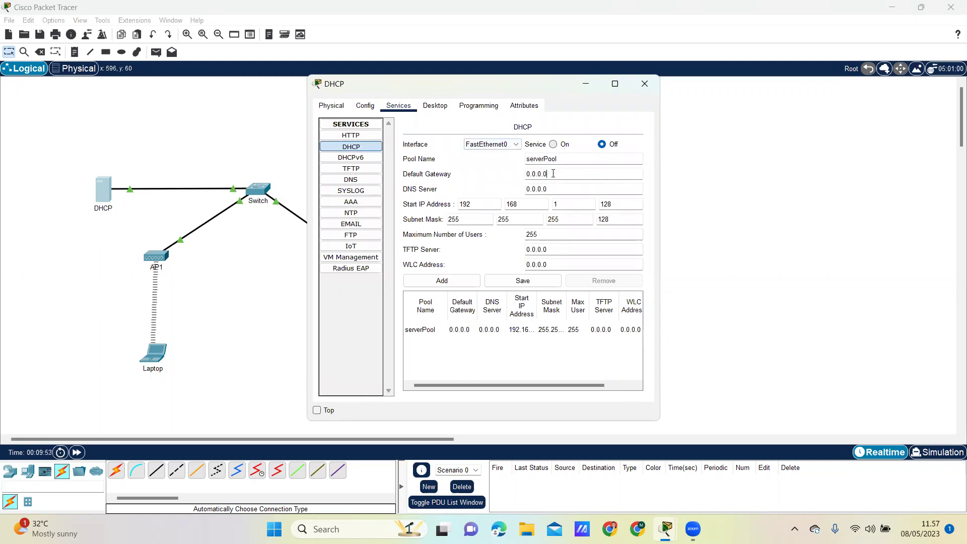
{"action": "key", "text": "BackSpace"}
{"action": "key", "text": "BackSpace"}
{"action": "key", "text": "BackSpace"}
{"action": "key", "text": "BackSpace"}
{"action": "key", "text": "BackSpace"}
{"action": "key", "text": "BackSpace"}
{"action": "key", "text": "BackSpace"}
{"action": "type", "text": "192.168.1.254"}
{"action": "left_click", "coordinate": [553, 144]}
{"action": "key", "text": "BackSpace"}
{"action": "key", "text": "BackSpace"}
{"action": "key", "text": "BackSpace"}
{"action": "key", "text": "BackSpace"}
{"action": "key", "text": "BackSpace"}
{"action": "key", "text": "BackSpace"}
{"action": "type", "text": "33"}
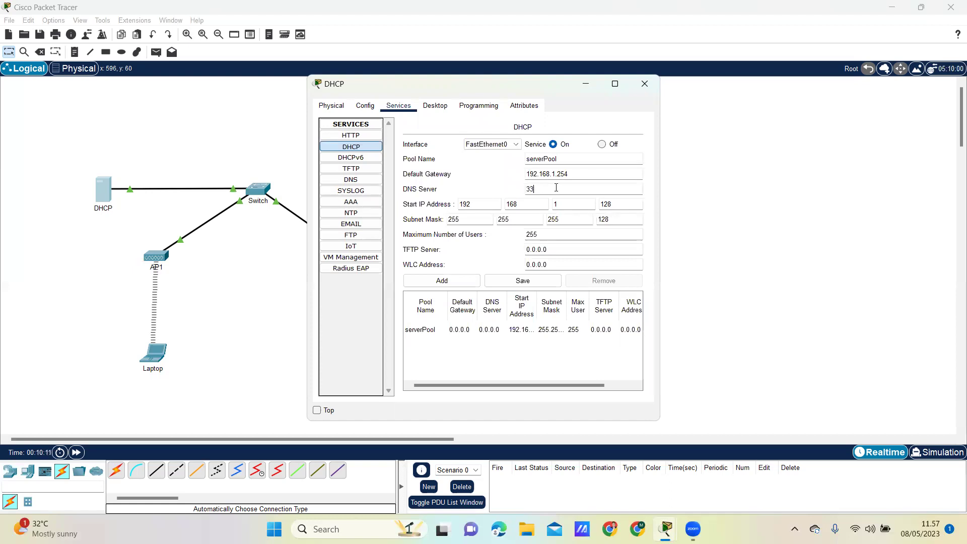
{"action": "type", "text": ".33.33.33.1"}
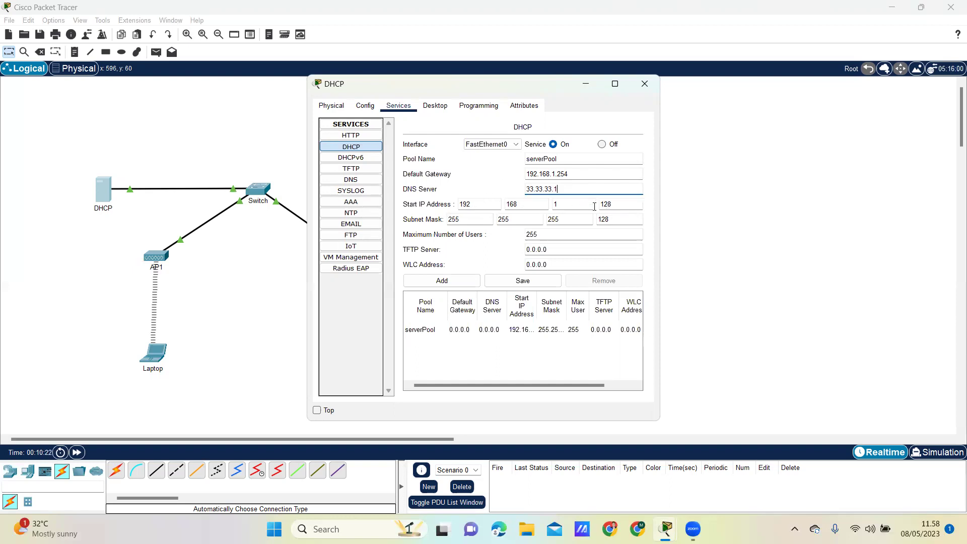
Set the pool start address to 192.168.1.151 and maximum users to 50, then save serverPool
{"action": "left_click", "coordinate": [623, 206]}
{"action": "key", "text": "BackSpace"}
{"action": "type", "text": "51"}
{"action": "left_click", "coordinate": [571, 235]}
{"action": "key", "text": "BackSpace"}
{"action": "key", "text": "BackSpace"}
{"action": "type", "text": "50"}
{"action": "left_click", "coordinate": [549, 282]}
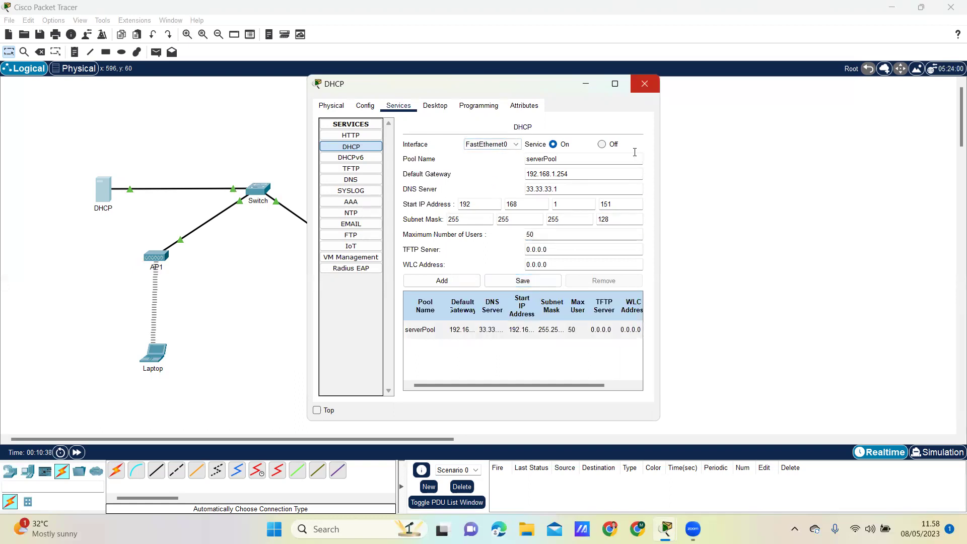
{"action": "left_click", "coordinate": [644, 83]}
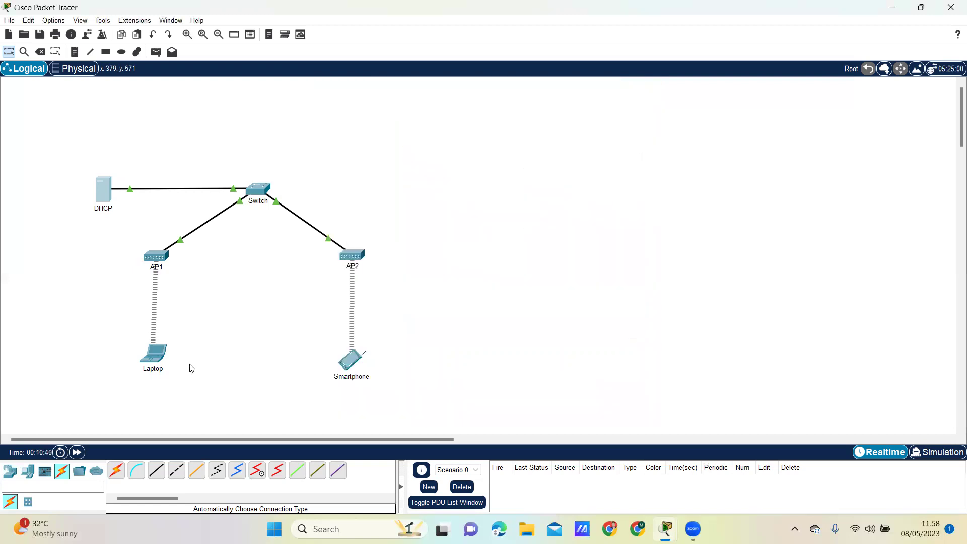
Switch the laptop's IP configuration to DHCP, receiving 192.168.1.151, and close its window
{"action": "double_click", "coordinate": [156, 358]}
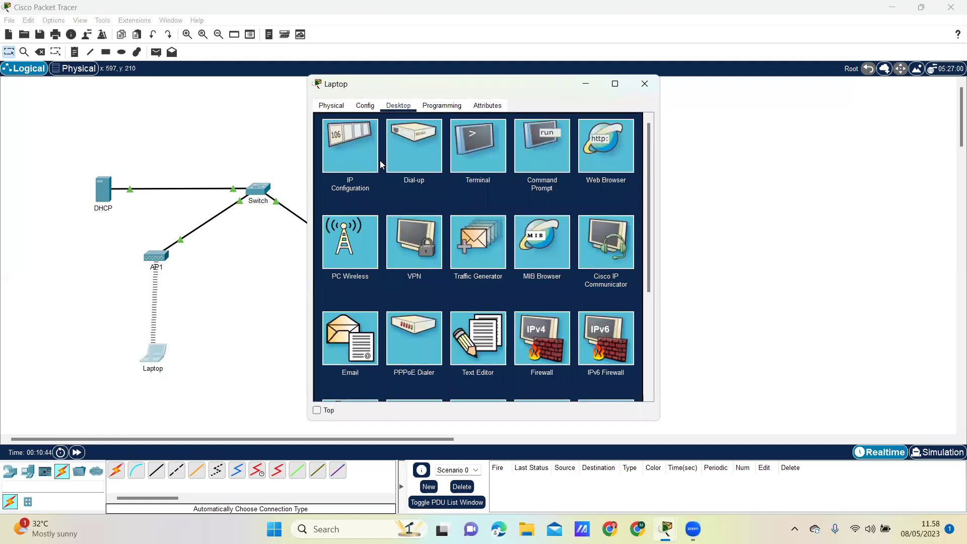
{"action": "left_click", "coordinate": [357, 146]}
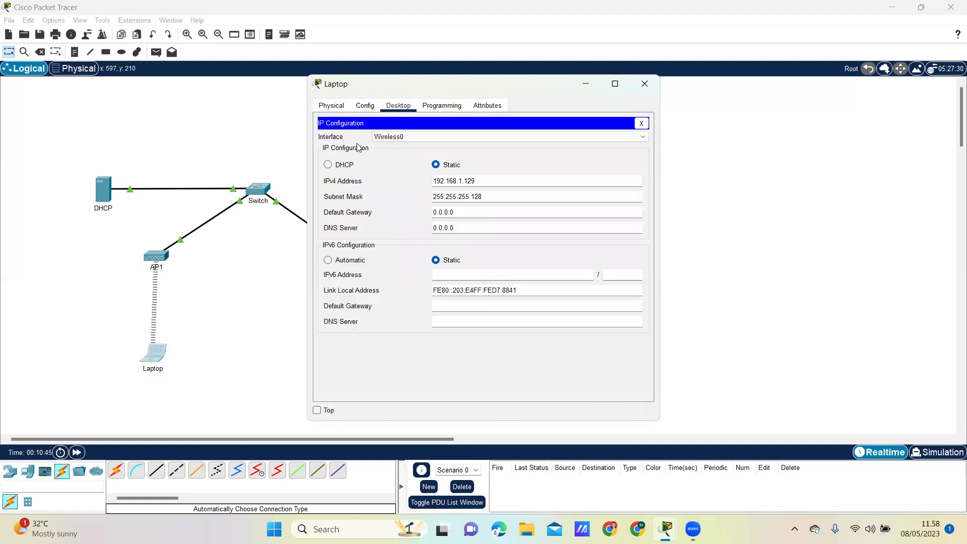
{"action": "left_click", "coordinate": [343, 166]}
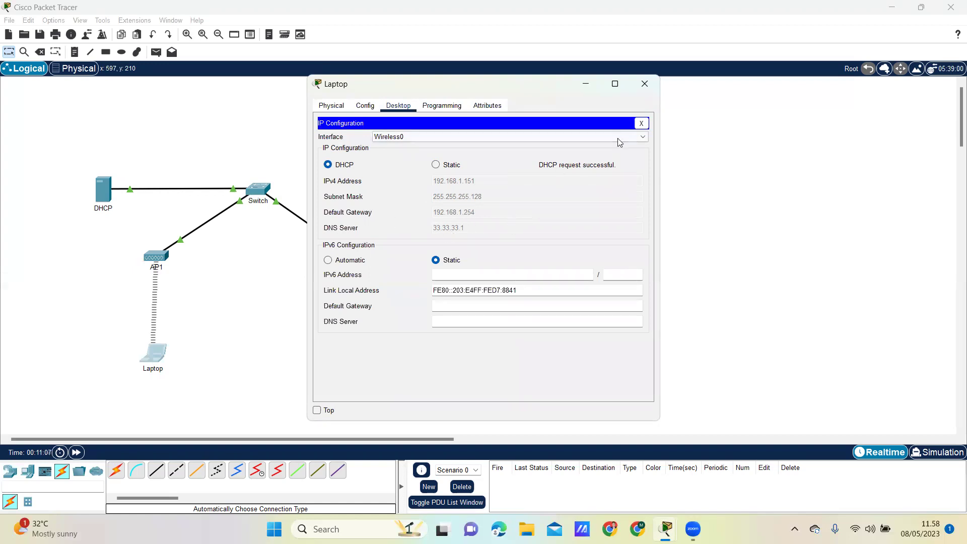
{"action": "key", "text": "alt+F4"}
Switch the smartphone's IP configuration to DHCP so it requests an address
{"action": "left_click", "coordinate": [365, 361]}
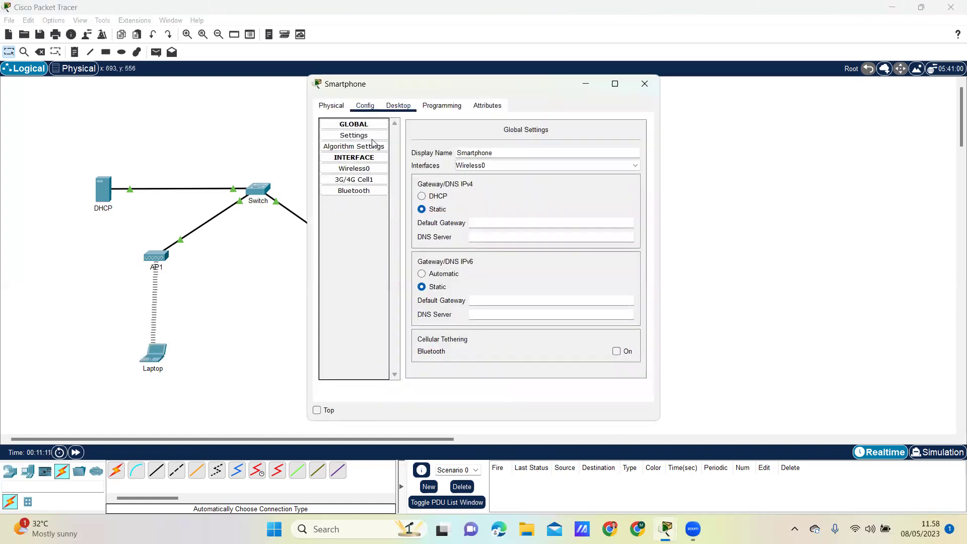
{"action": "left_click", "coordinate": [398, 105]}
{"action": "left_click", "coordinate": [357, 144]}
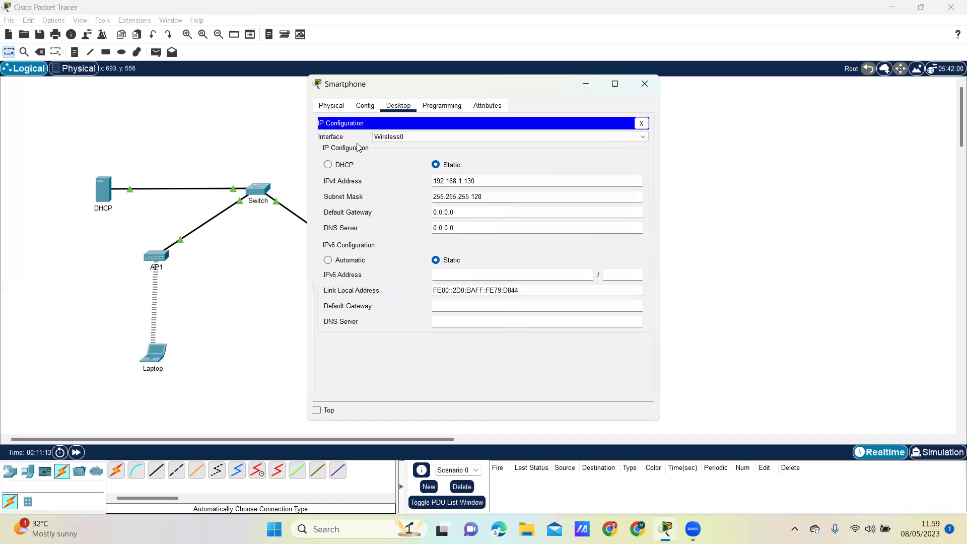
{"action": "left_click", "coordinate": [345, 166]}
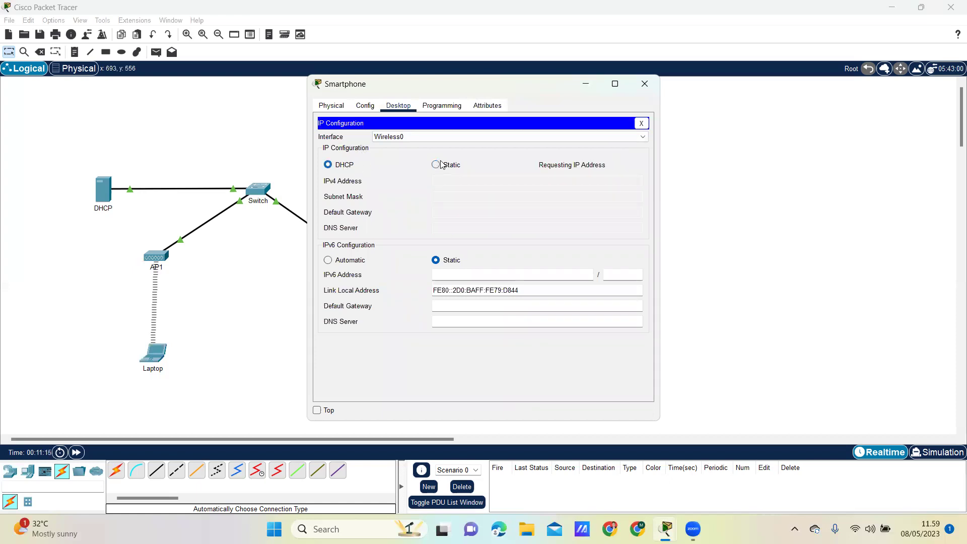